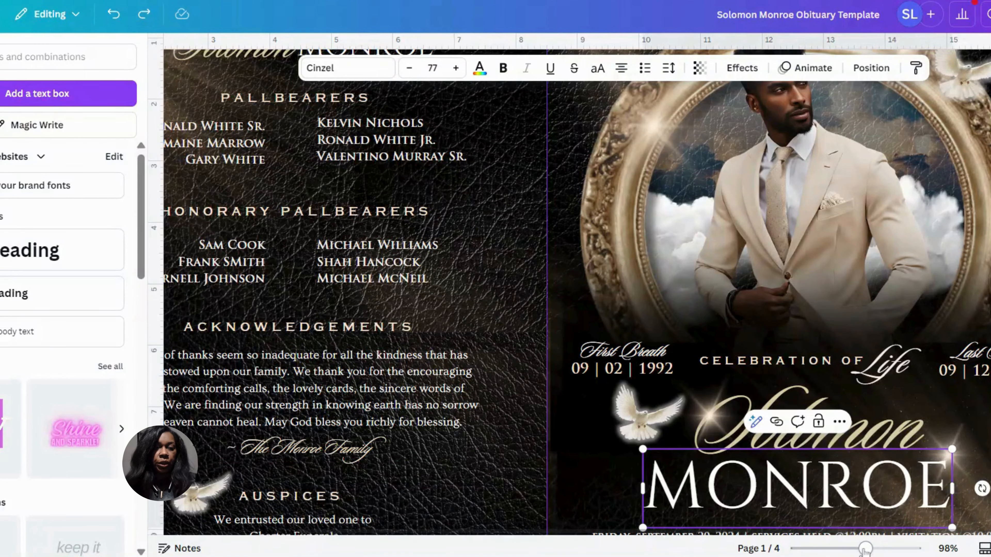
Examine the front cover's name lettering and check which fonts the first name and last name use
{"action": "left_click_drag", "start_coordinate": [873, 550], "coordinate": [858, 552]}
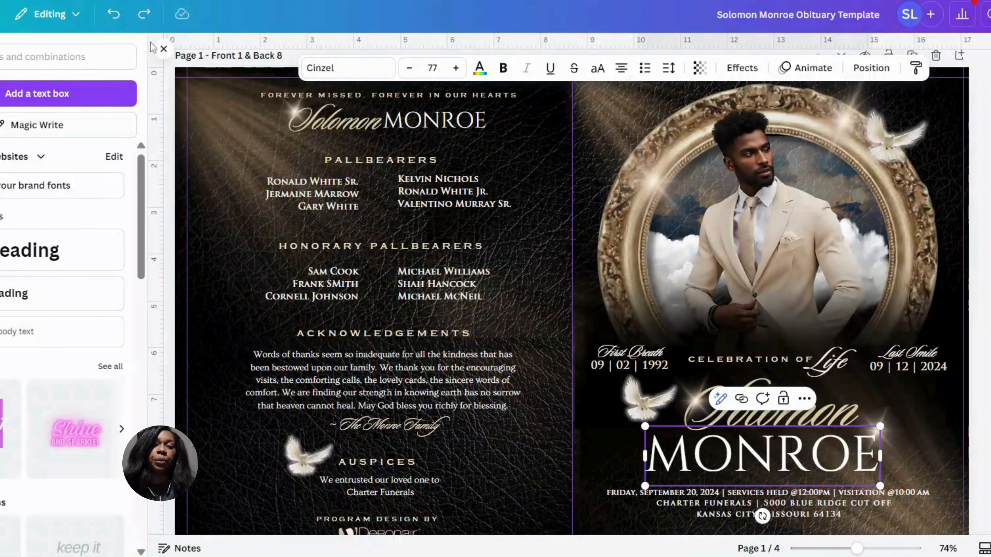
{"action": "left_click", "coordinate": [164, 49]}
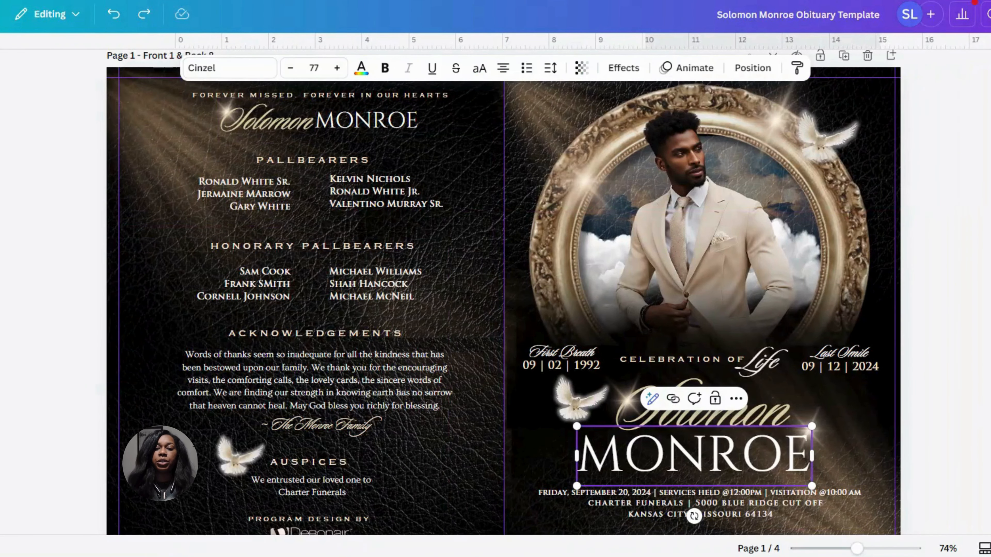
{"action": "left_click", "coordinate": [945, 277]}
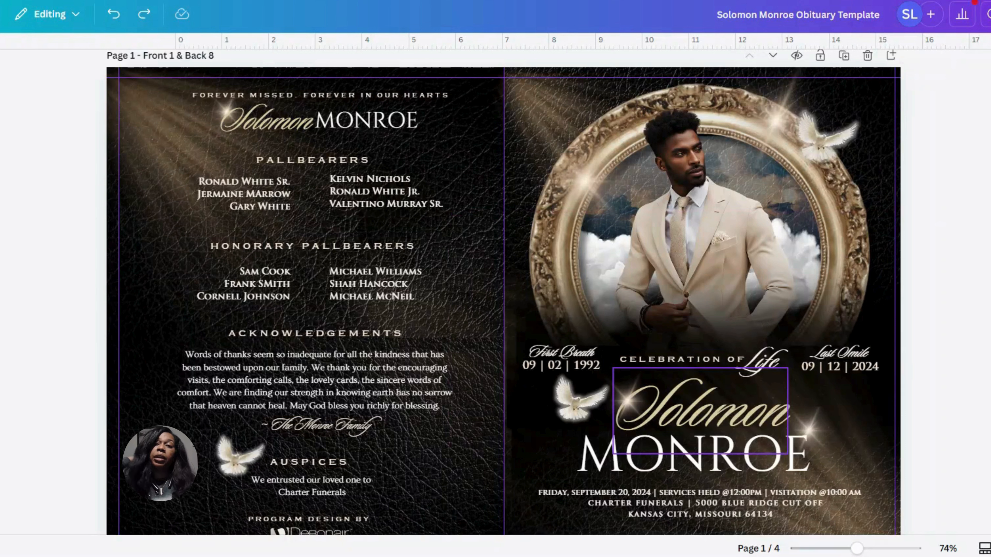
{"action": "left_click", "coordinate": [714, 414]}
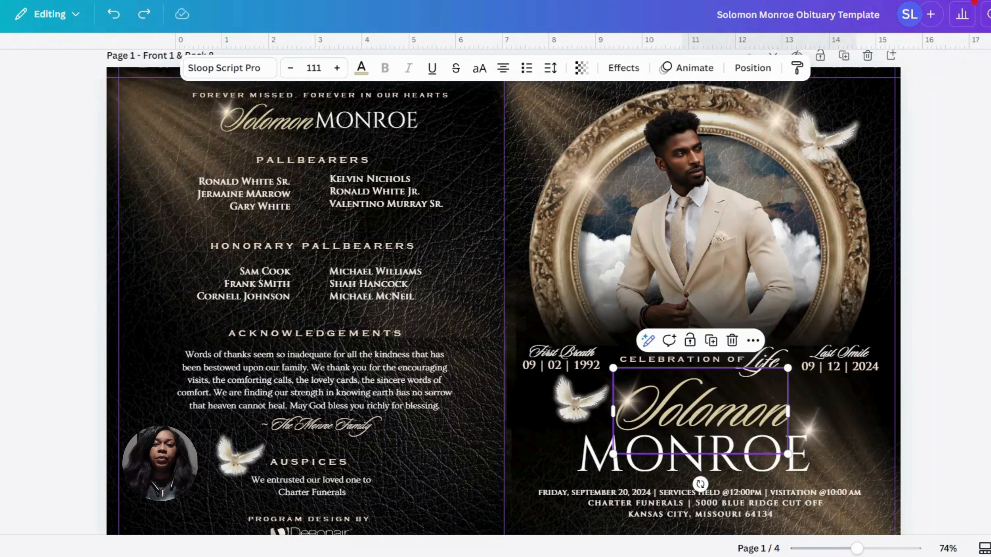
{"action": "left_click", "coordinate": [600, 457]}
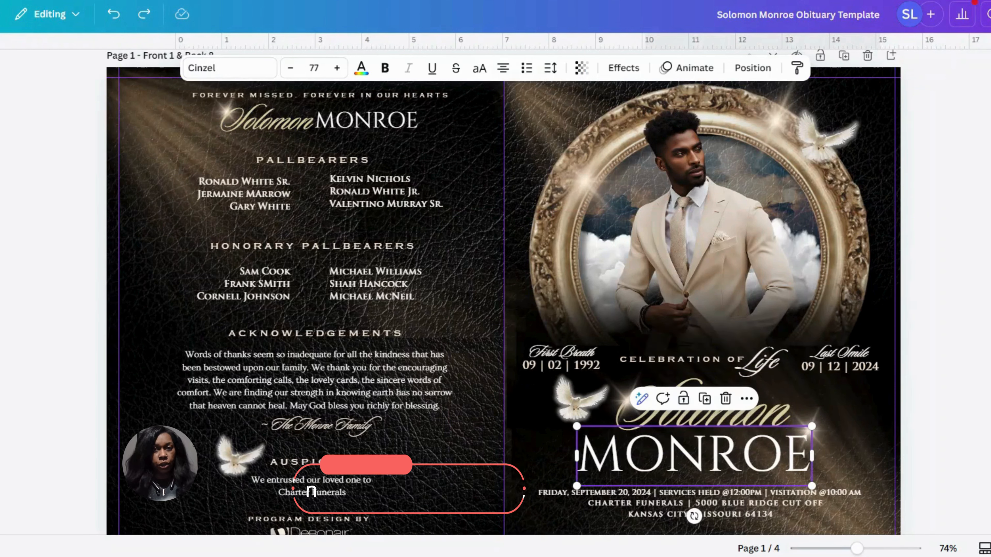
{"action": "left_click", "coordinate": [967, 304]}
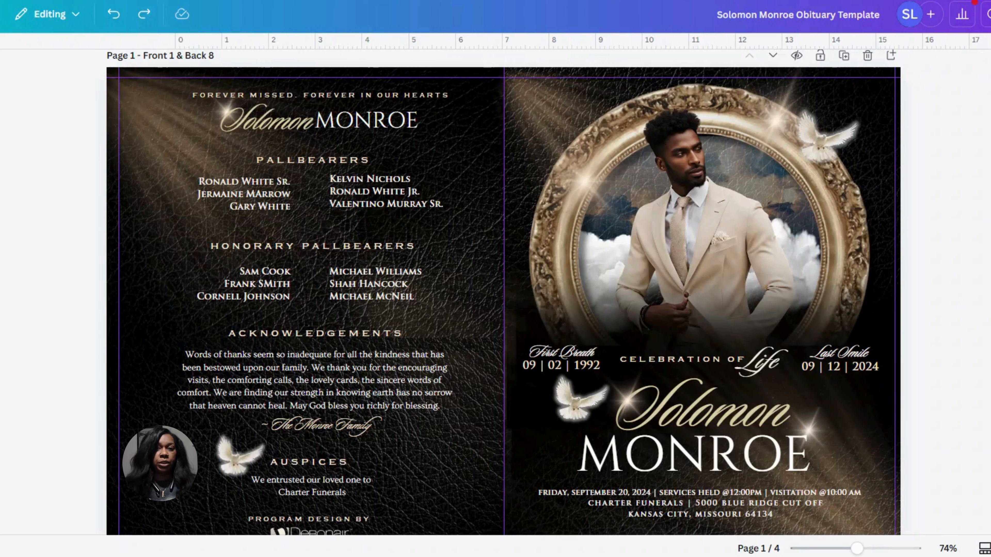
{"action": "left_click", "coordinate": [706, 409]}
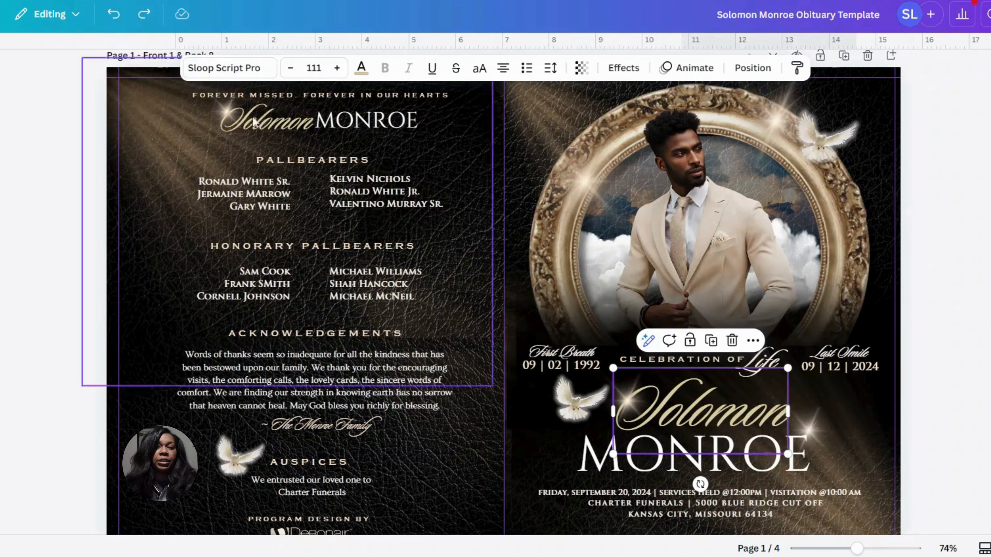
{"action": "left_click", "coordinate": [221, 69]}
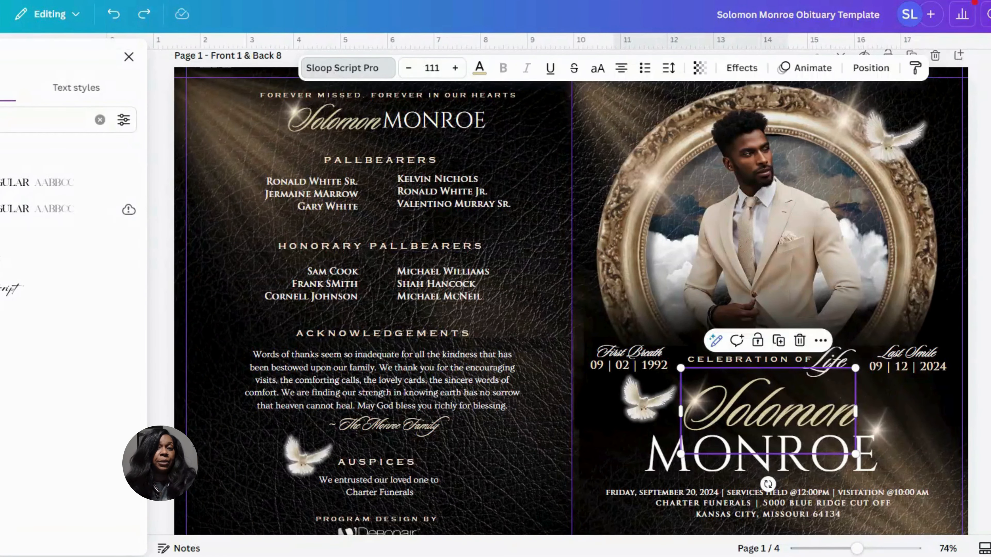
{"action": "left_click", "coordinate": [342, 70]}
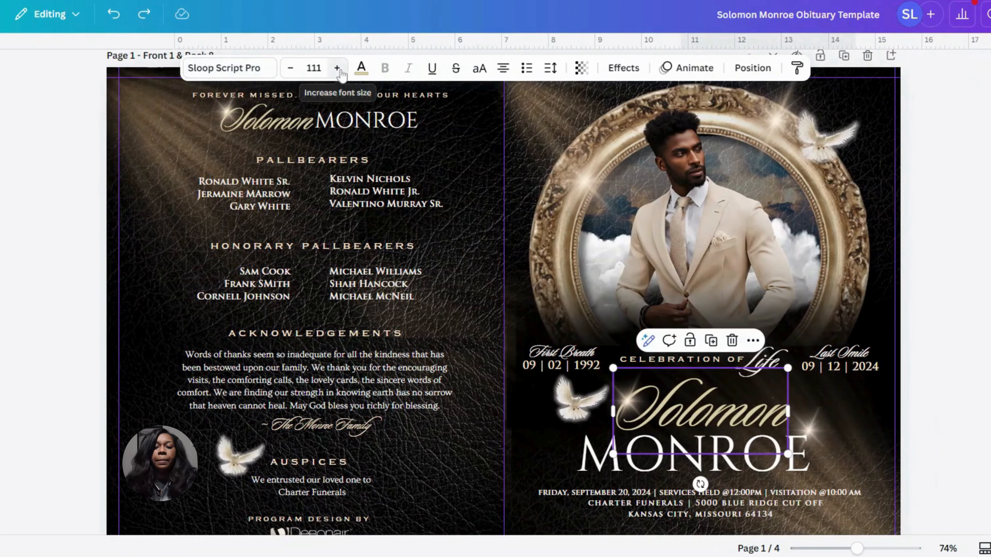
{"action": "left_click", "coordinate": [596, 462]}
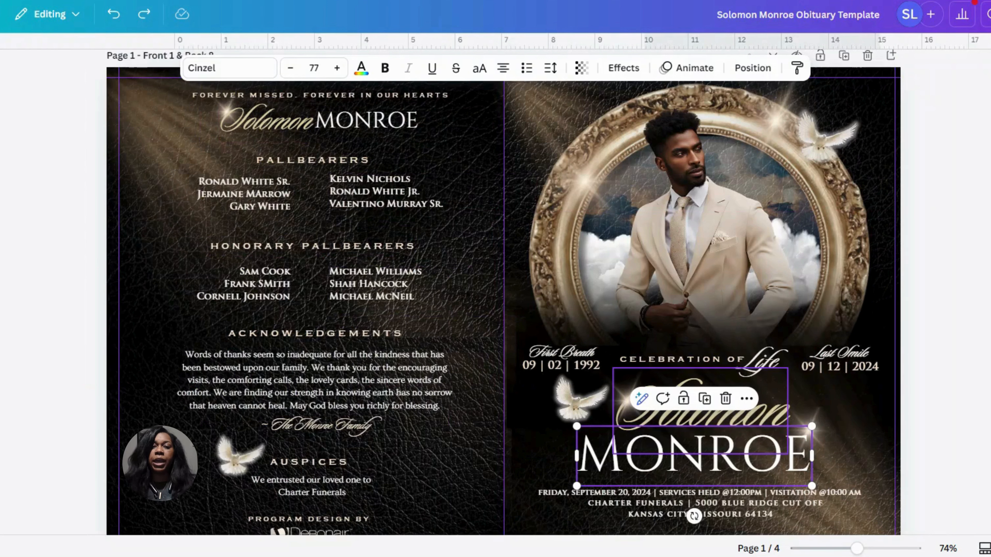
Nudge the first name and the last name text on the front cover slightly left and down
{"action": "left_click", "coordinate": [774, 398]}
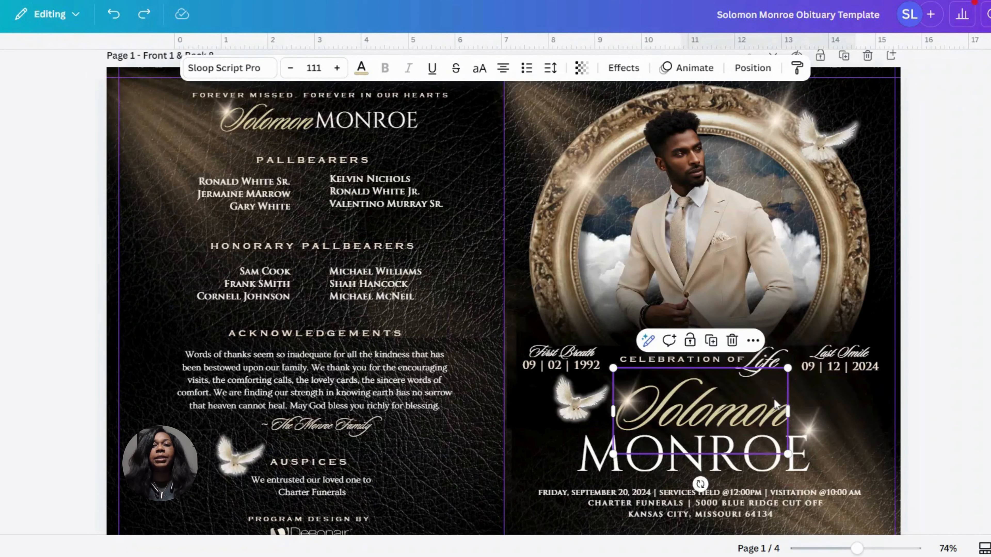
{"action": "left_click_drag", "start_coordinate": [773, 398], "coordinate": [771, 402]}
{"action": "left_click", "coordinate": [788, 447]}
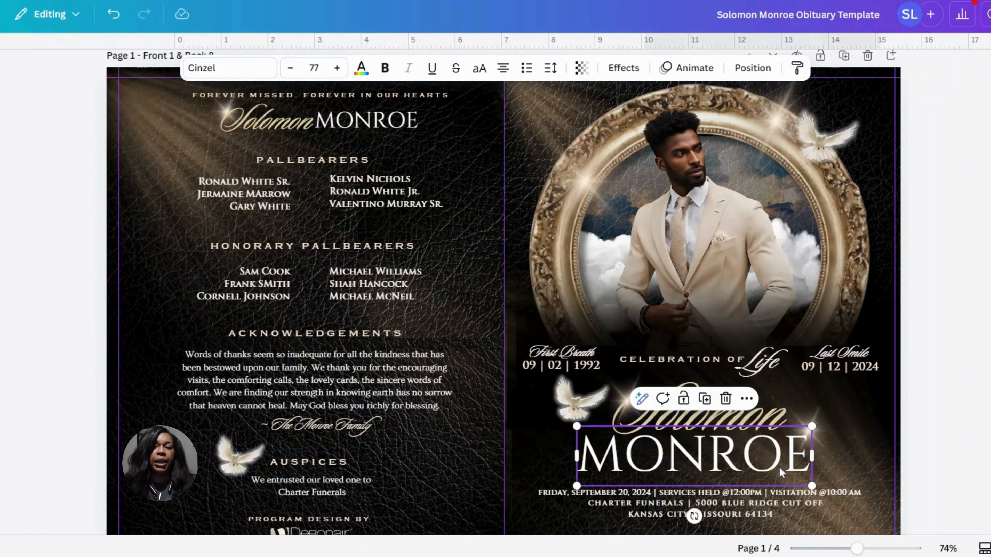
{"action": "left_click_drag", "start_coordinate": [787, 447], "coordinate": [772, 462]}
Try a color sampled from the picture frame and a peach tone on the cover's first name, and restore the gold
{"action": "left_click", "coordinate": [776, 429]}
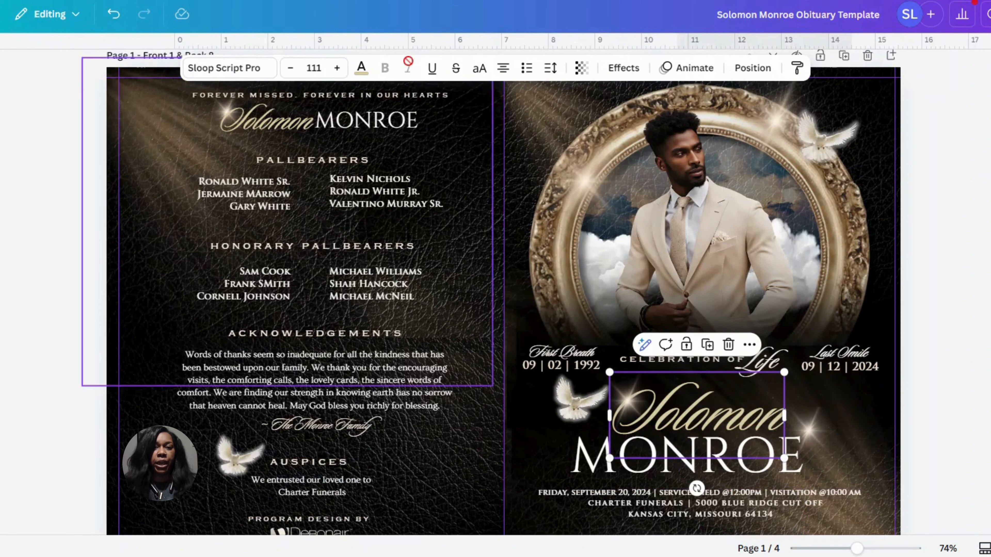
{"action": "left_click", "coordinate": [361, 67]}
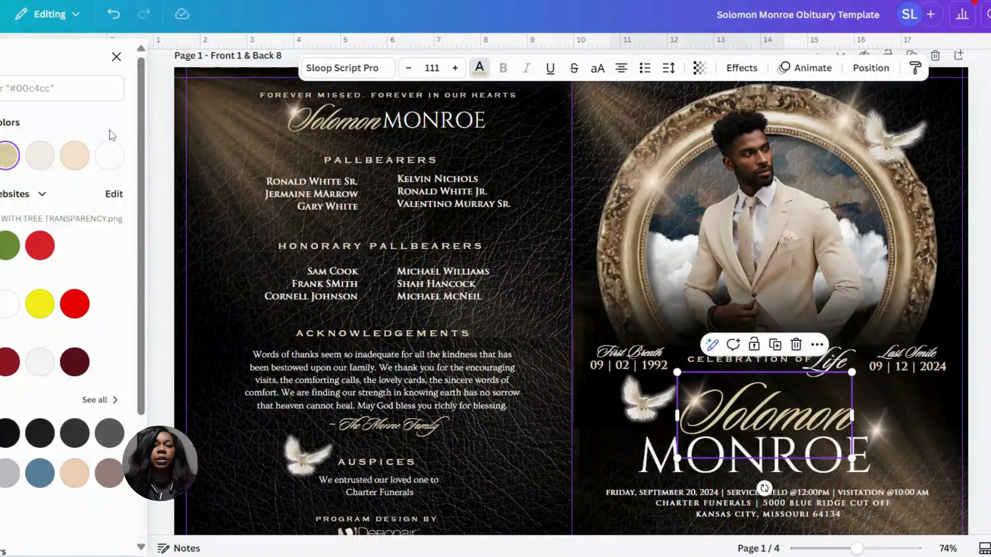
{"action": "left_click", "coordinate": [1, 155]}
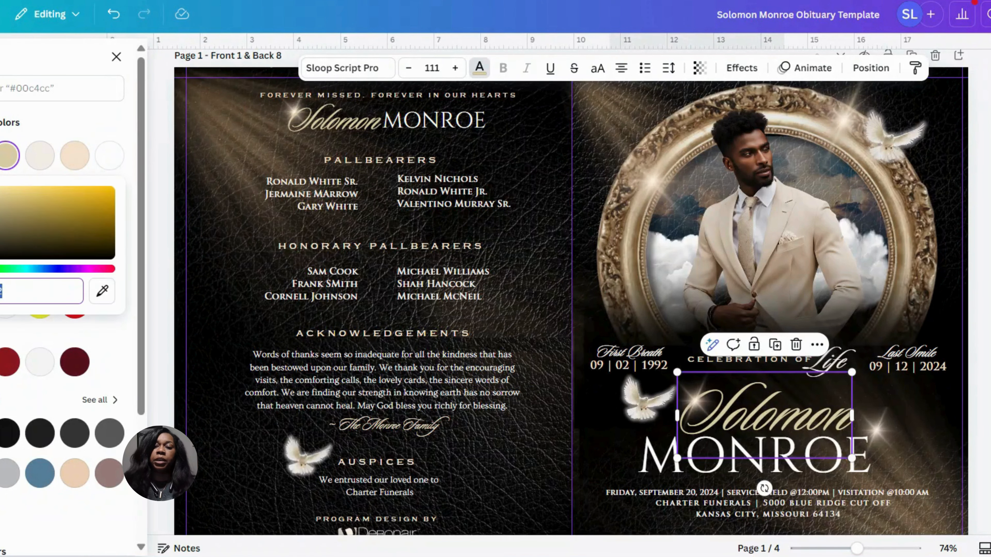
{"action": "left_click", "coordinate": [102, 294]}
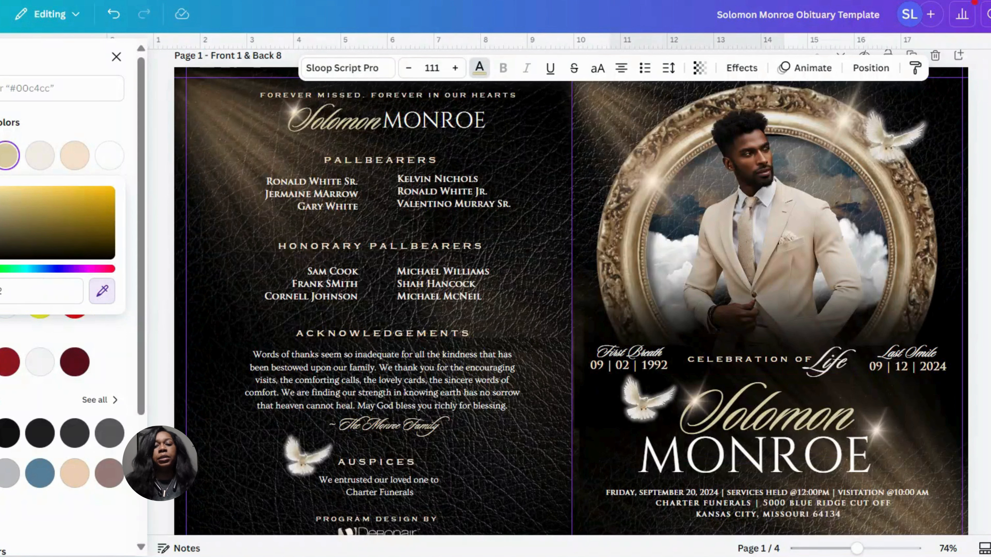
{"action": "left_click", "coordinate": [653, 181]}
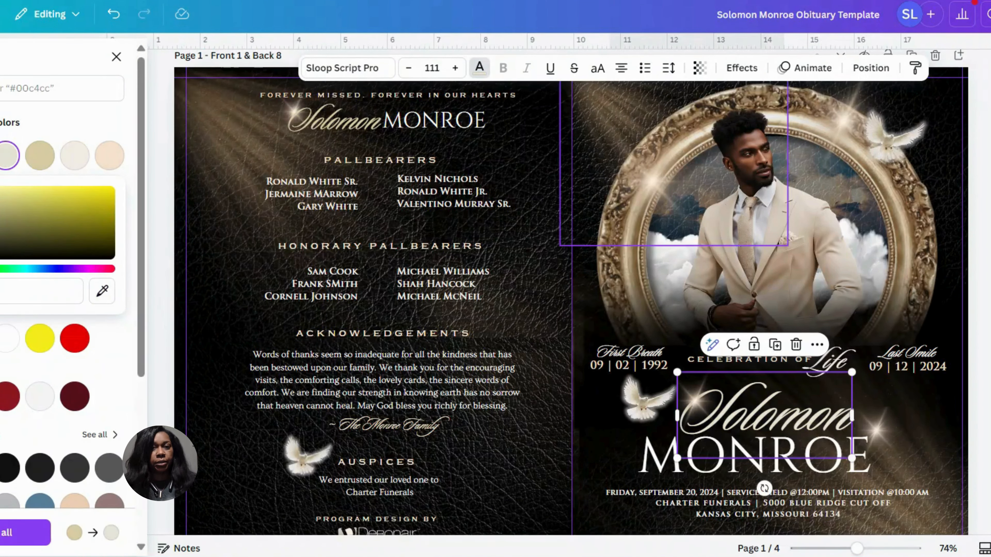
{"action": "left_click", "coordinate": [102, 291]}
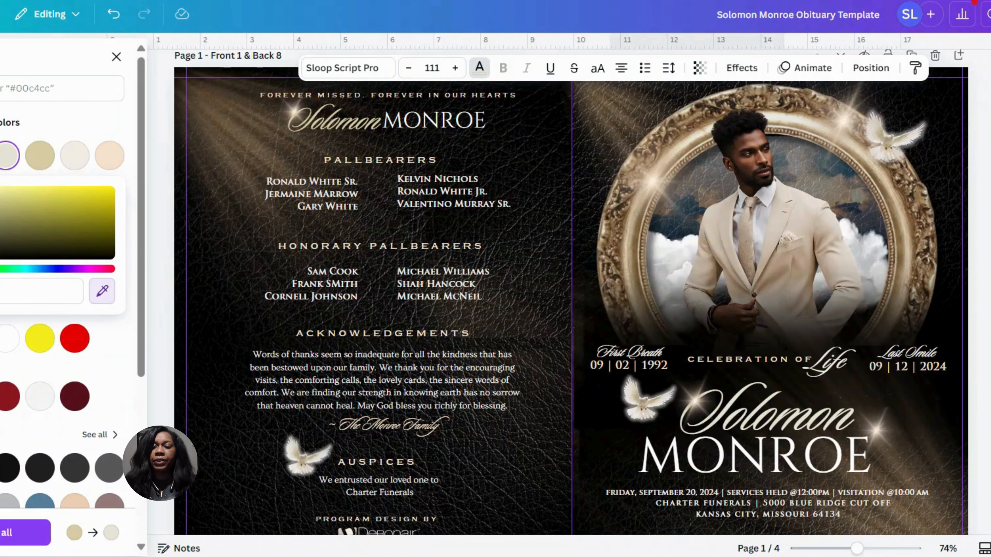
{"action": "left_click", "coordinate": [110, 155]}
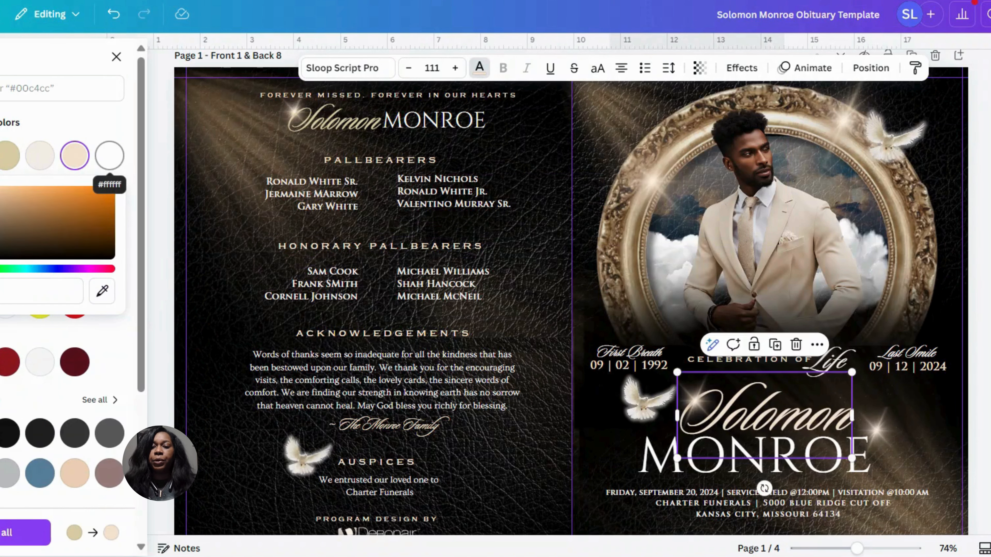
{"action": "left_click", "coordinate": [8, 156]}
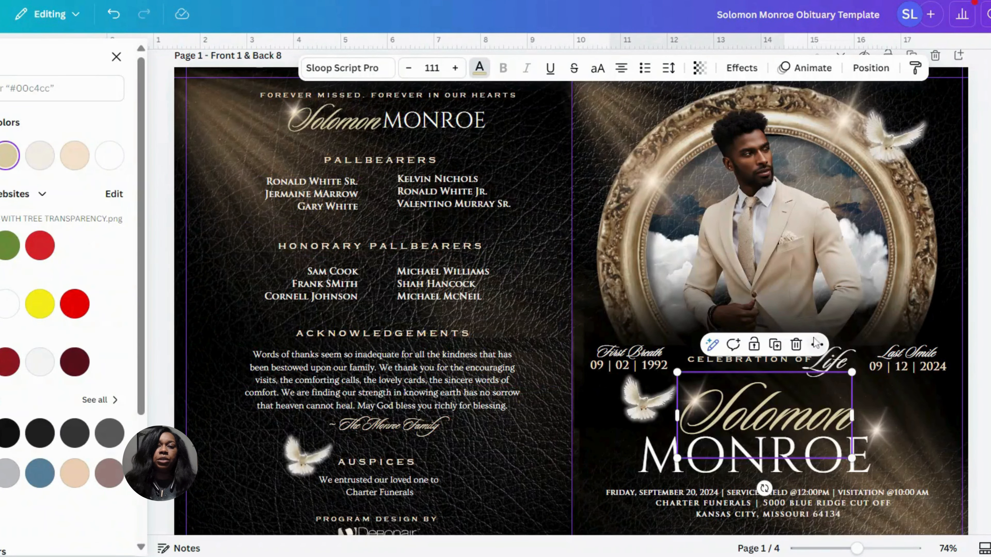
Search the fonts for "edw" and set the cover's first name in Edwardian Script ITC Regular
{"action": "left_click", "coordinate": [384, 70]}
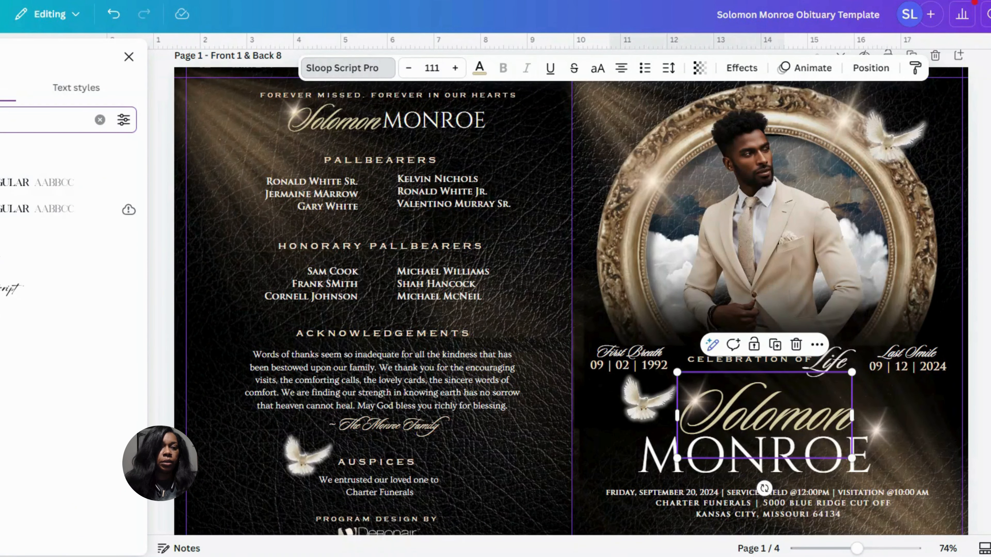
{"action": "key", "text": "BackSpace"}
{"action": "key", "text": "BackSpace"}
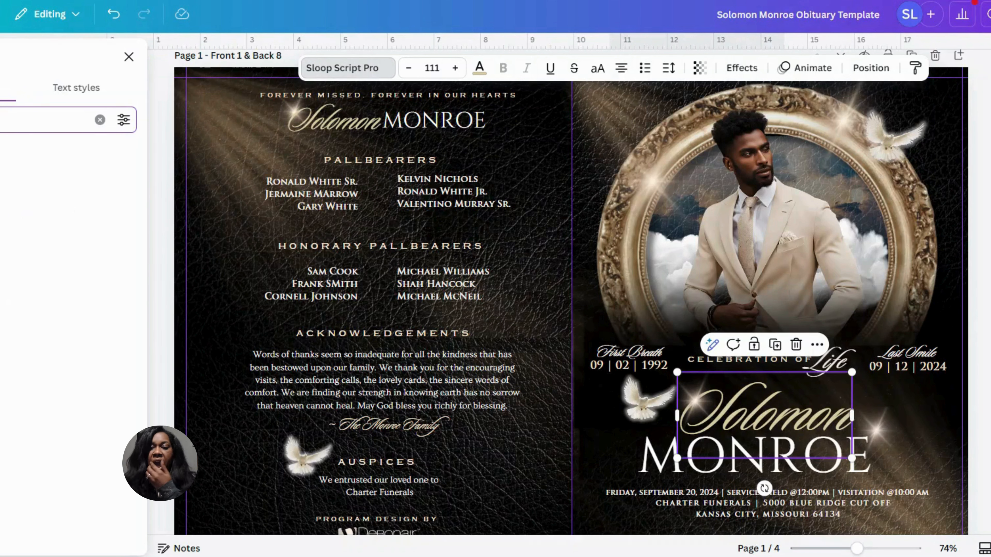
{"action": "type", "text": "edw"}
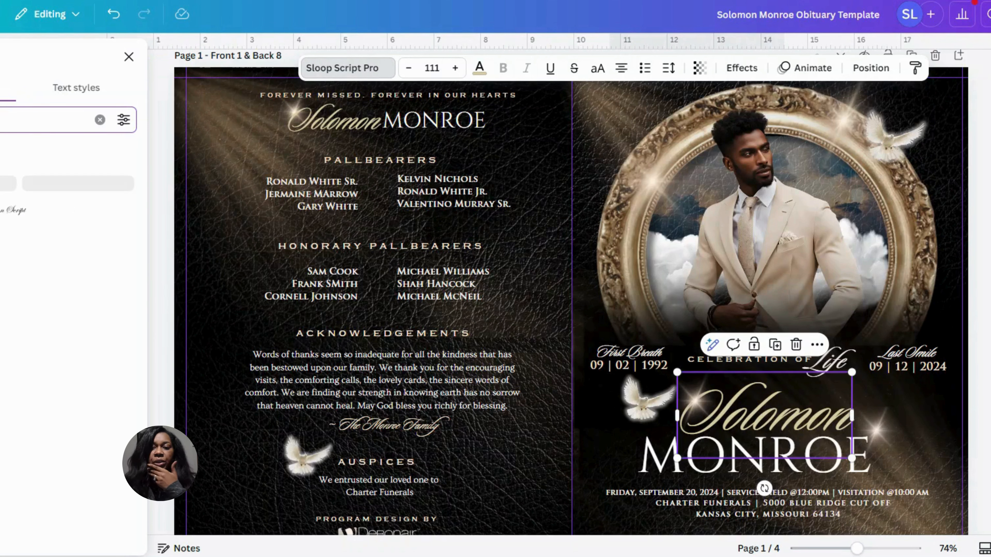
{"action": "left_click", "coordinate": [26, 184]}
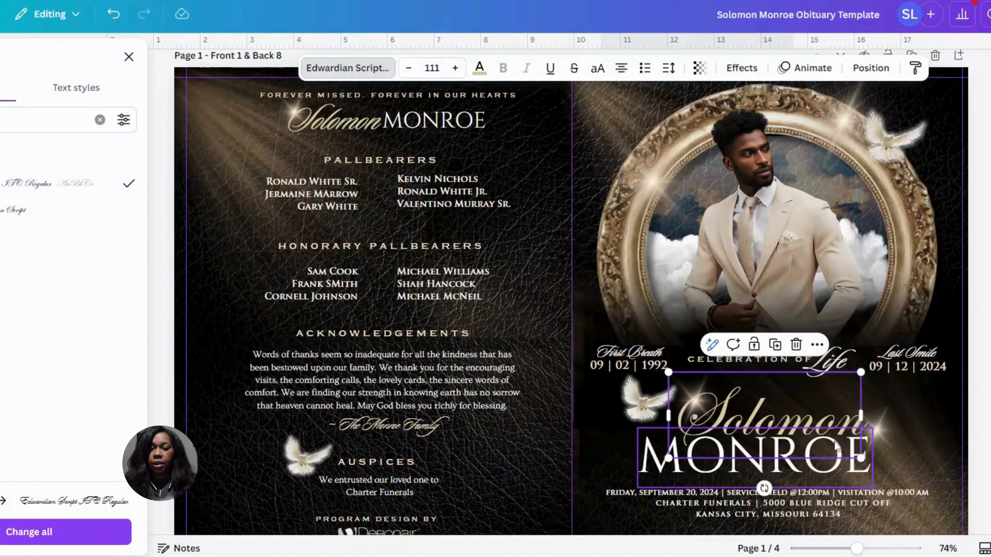
Shift the large last name on the front cover slightly to the right beneath the script first name
{"action": "left_click_drag", "start_coordinate": [835, 446], "coordinate": [829, 441]}
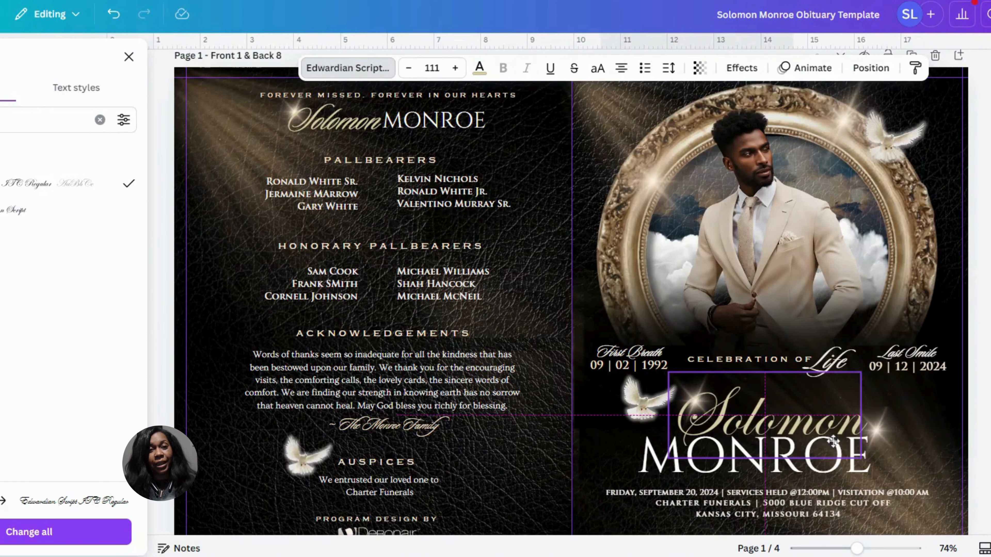
{"action": "left_click", "coordinate": [689, 462]}
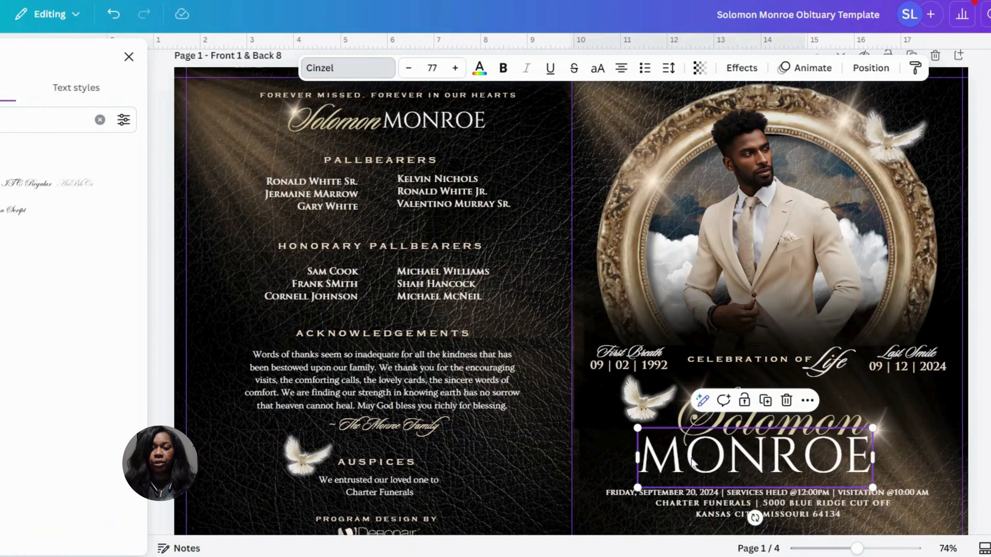
{"action": "left_click_drag", "start_coordinate": [688, 463], "coordinate": [693, 461]}
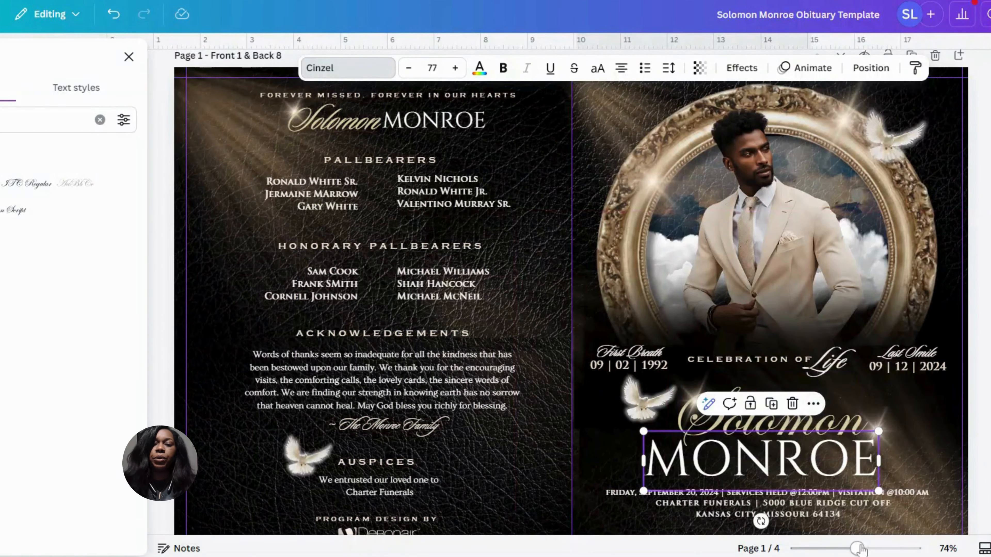
{"action": "left_click_drag", "start_coordinate": [857, 548], "coordinate": [865, 549]}
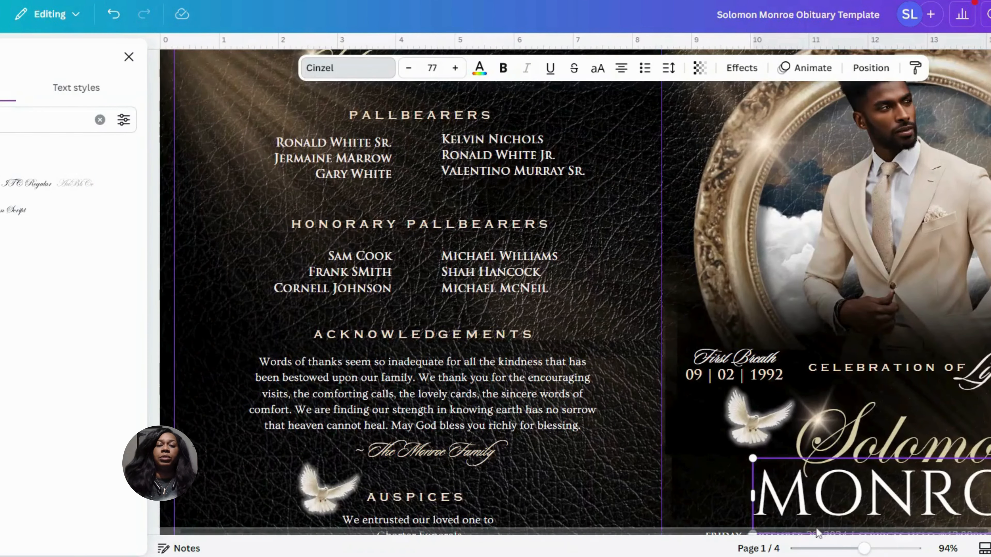
{"action": "scroll", "coordinate": [814, 529], "scroll_direction": "right", "scroll_amount": 3}
{"action": "scroll", "coordinate": [844, 534], "scroll_direction": "right", "scroll_amount": 2}
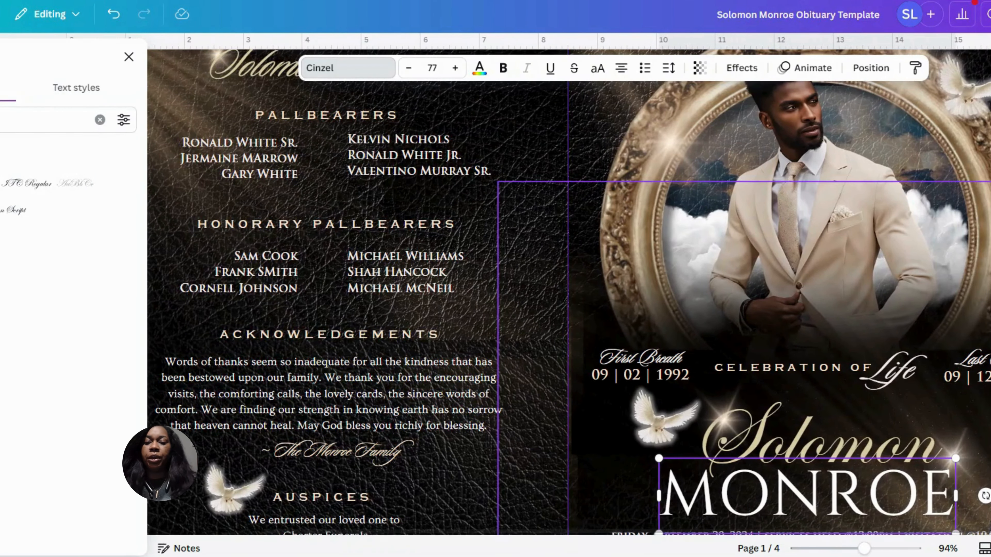
{"action": "left_click", "coordinate": [613, 488]}
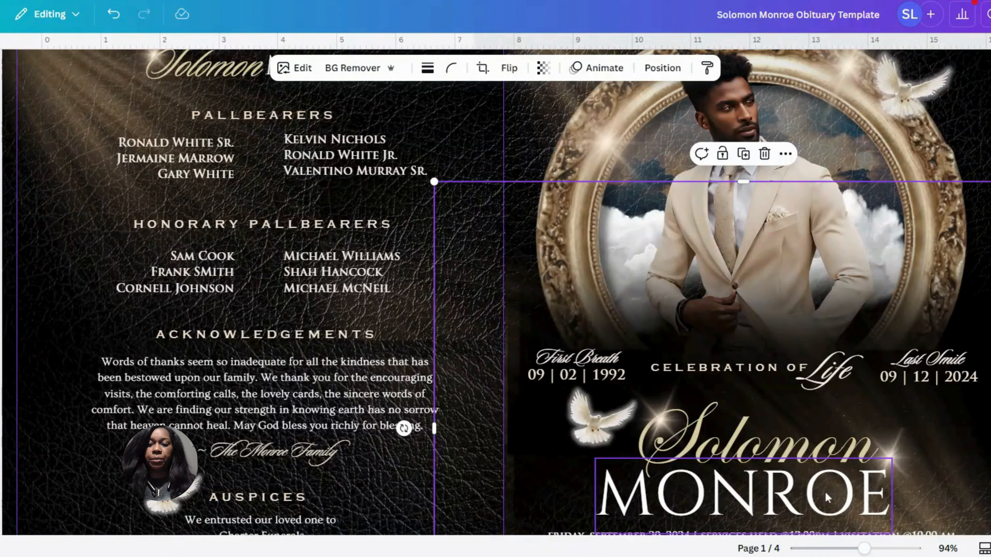
{"action": "left_click_drag", "start_coordinate": [824, 491], "coordinate": [834, 494]}
Search the fonts for "love" and set the cover's last name in Lovely Regular
{"action": "double_click", "coordinate": [835, 494]}
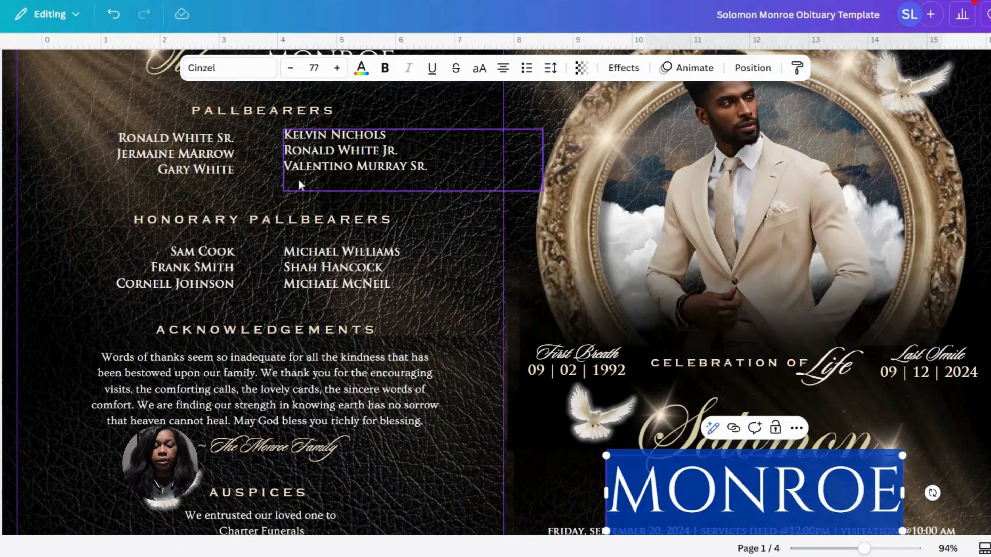
{"action": "left_click", "coordinate": [229, 68]}
{"action": "left_click", "coordinate": [24, 119]}
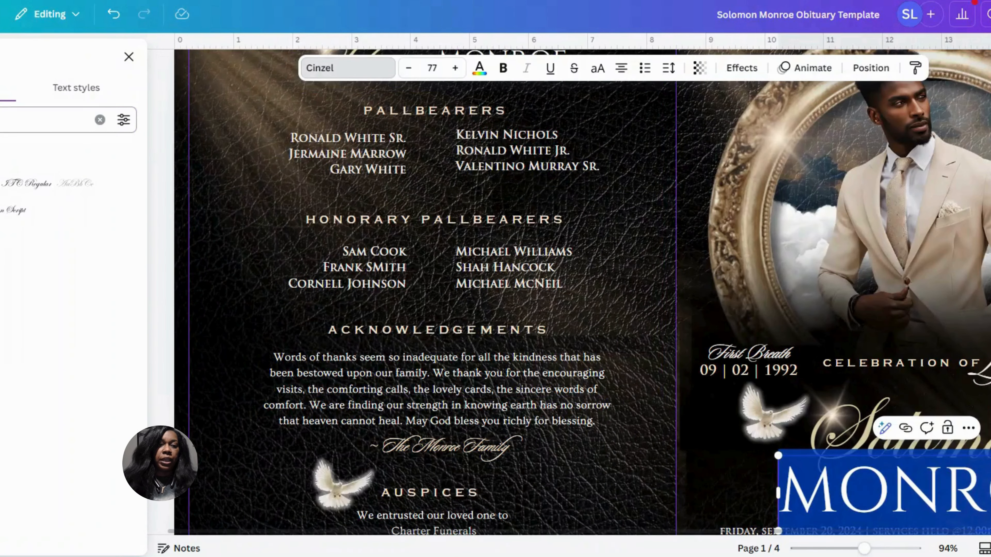
{"action": "type", "text": "love"}
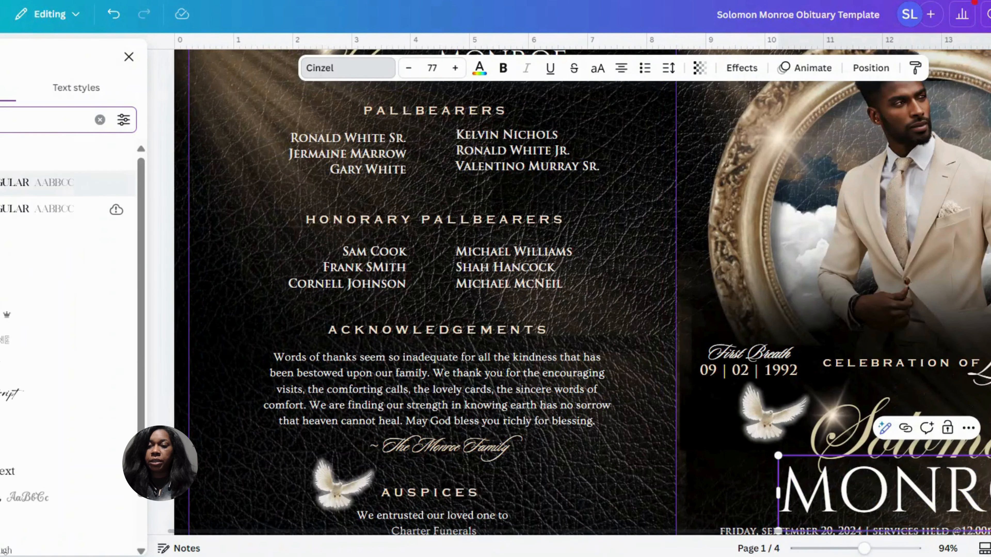
{"action": "left_click", "coordinate": [12, 182]}
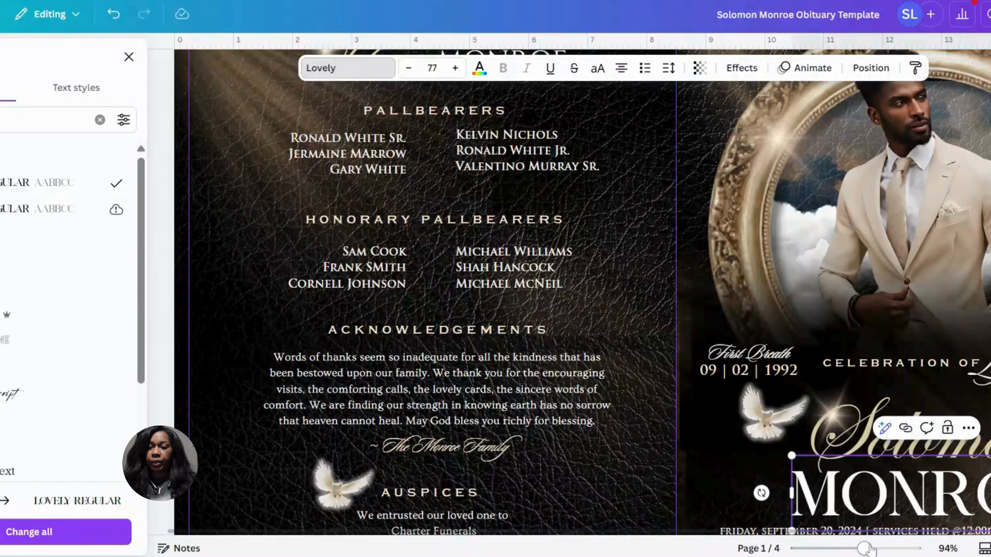
{"action": "left_click_drag", "start_coordinate": [866, 548], "coordinate": [872, 552]}
{"action": "left_click_drag", "start_coordinate": [803, 533], "coordinate": [979, 541]}
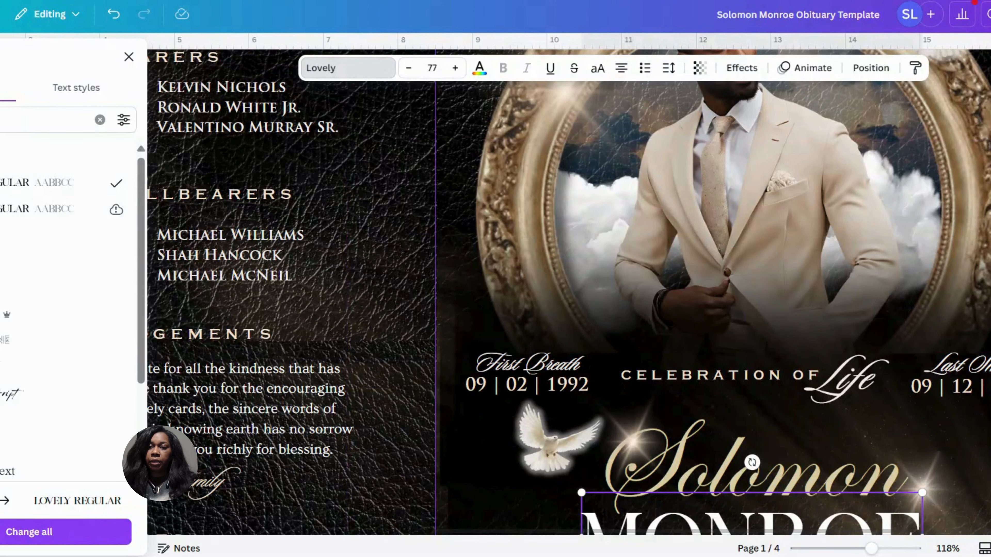
Inspect the letter and line spacing settings of the large last name on the front cover
{"action": "scroll", "coordinate": [569, 292], "scroll_direction": "down", "scroll_amount": 3}
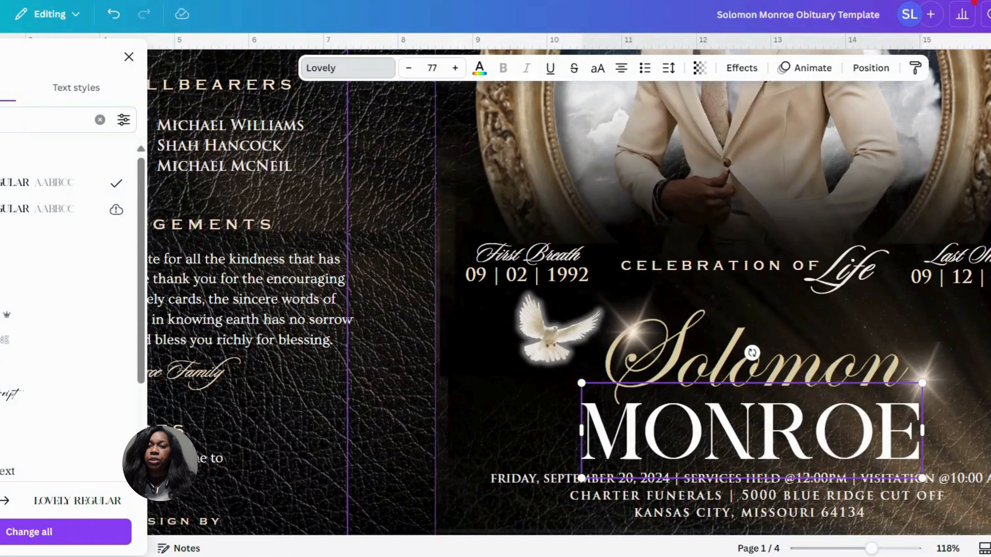
{"action": "left_click", "coordinate": [480, 414]}
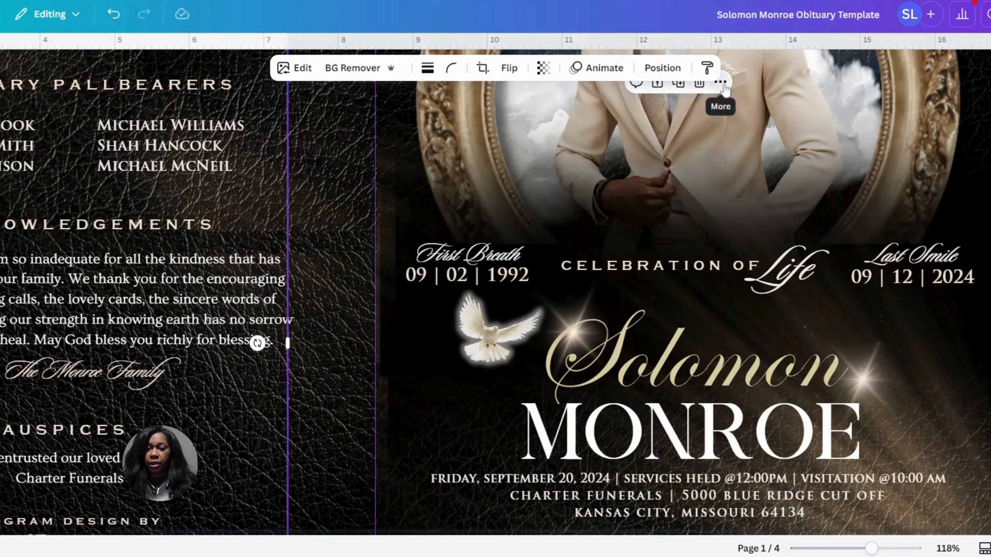
{"action": "left_click", "coordinate": [723, 440]}
{"action": "scroll", "coordinate": [724, 440], "scroll_direction": "left", "scroll_amount": 2}
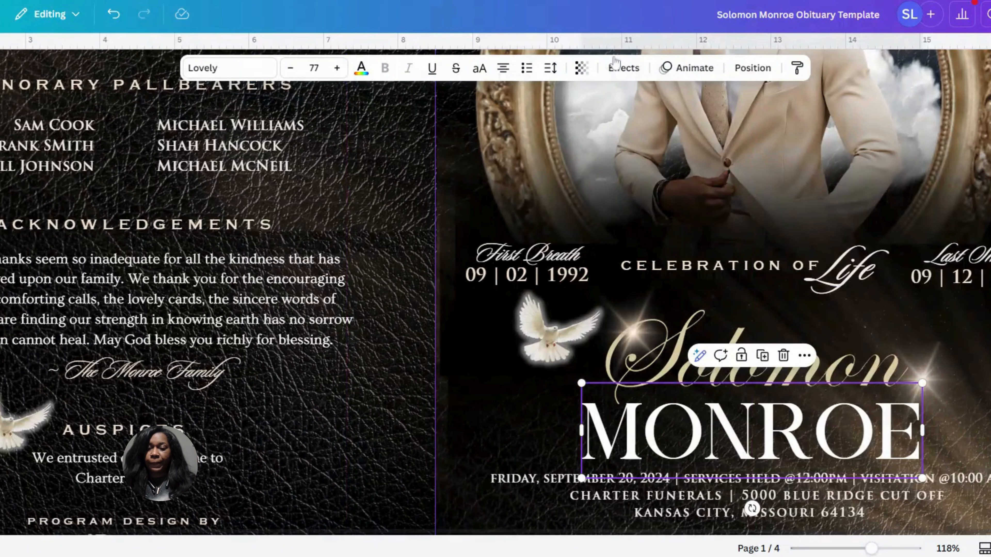
{"action": "left_click", "coordinate": [550, 67]}
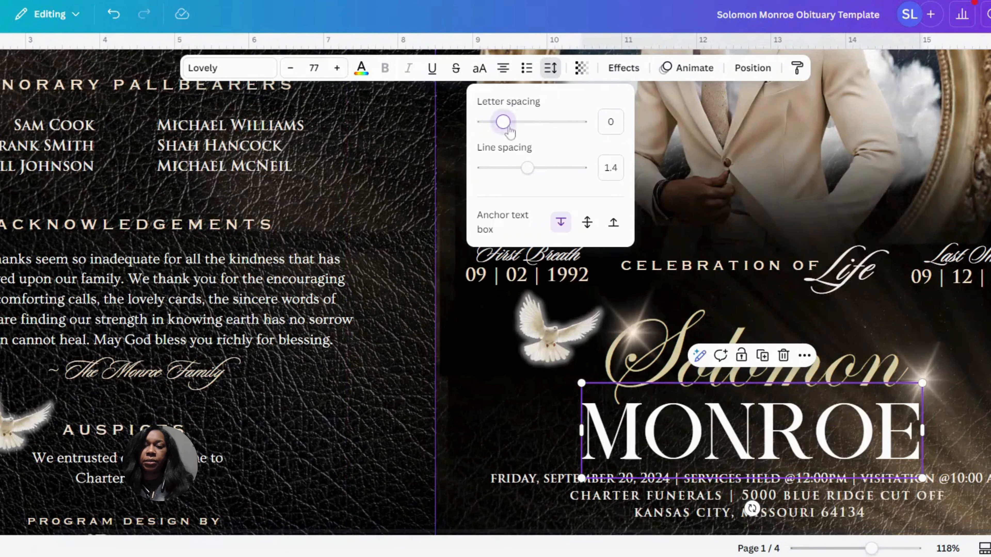
{"action": "mouse_move", "coordinate": [507, 128]}
{"action": "left_mouse_down"}
{"action": "mouse_move", "coordinate": [540, 132]}
{"action": "mouse_move", "coordinate": [505, 134]}
{"action": "left_mouse_up"}
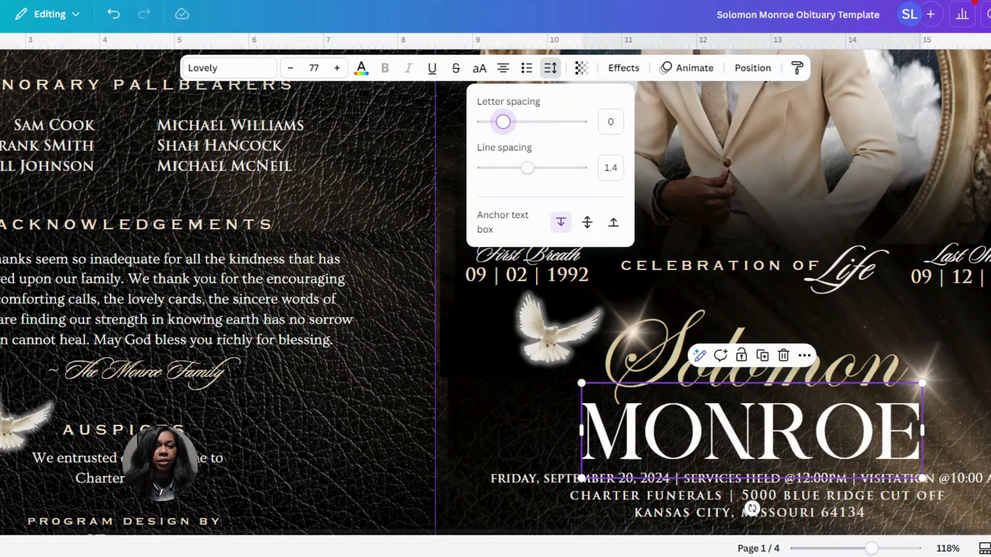
Try the Lovelo font on the first name on the front cover
{"action": "left_click", "coordinate": [693, 343]}
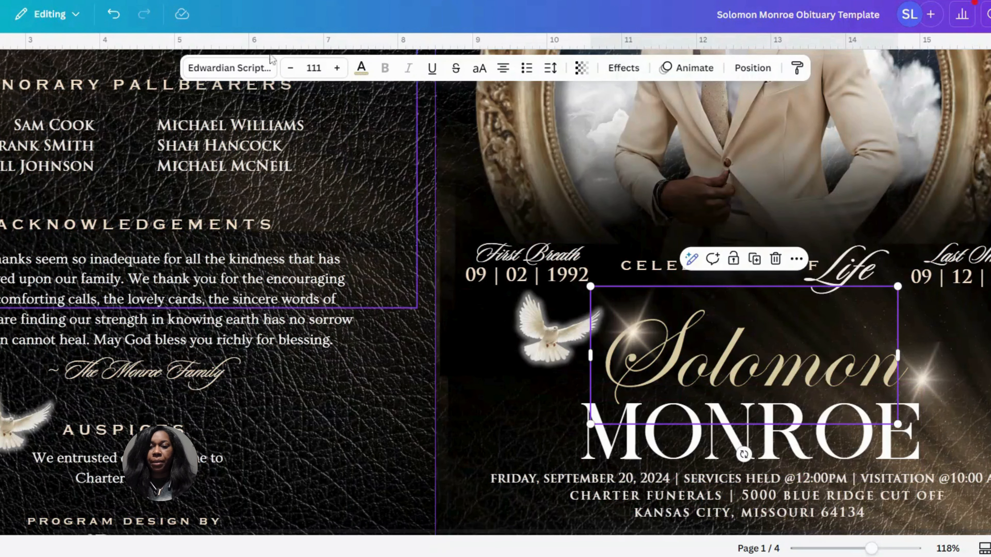
{"action": "left_click", "coordinate": [271, 65]}
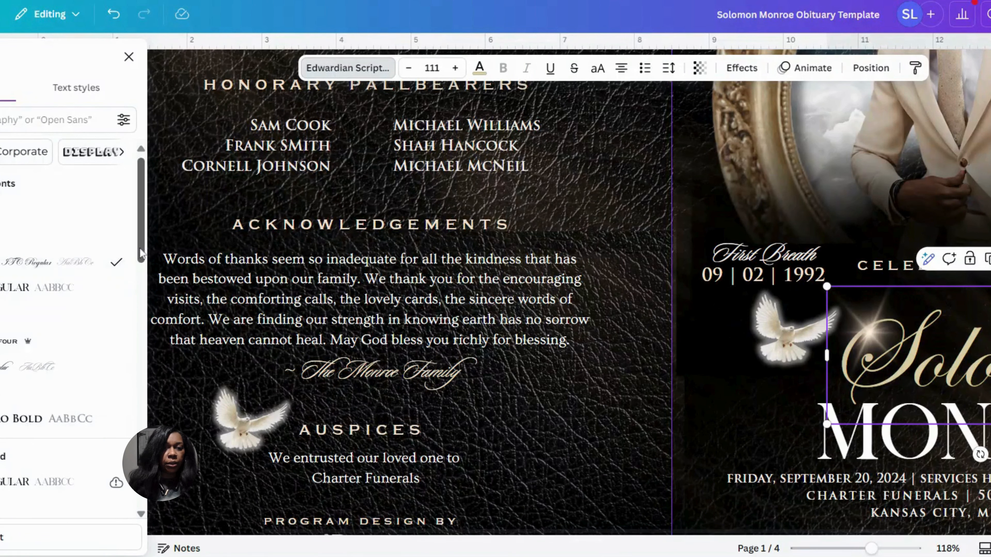
{"action": "left_click_drag", "start_coordinate": [141, 253], "coordinate": [141, 281]}
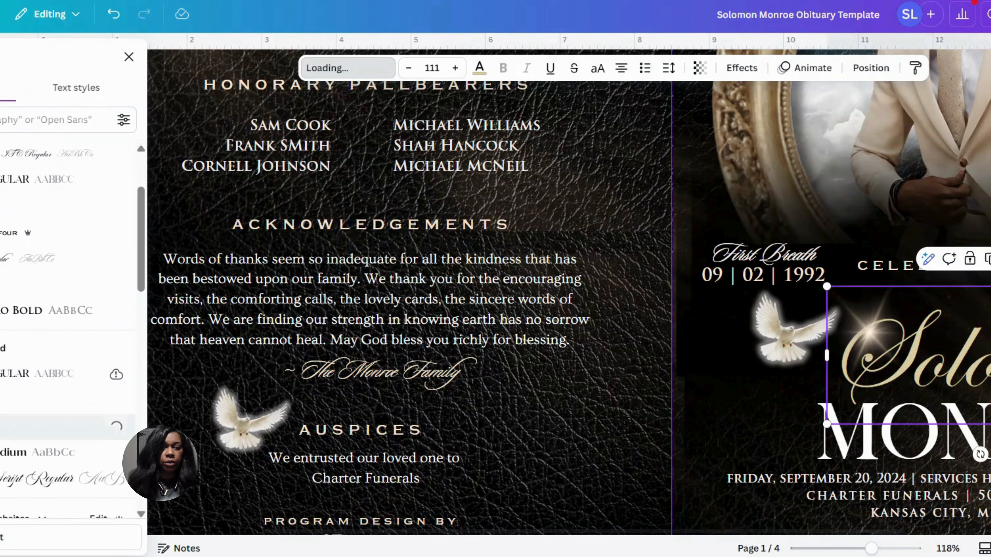
{"action": "left_click", "coordinate": [59, 428]}
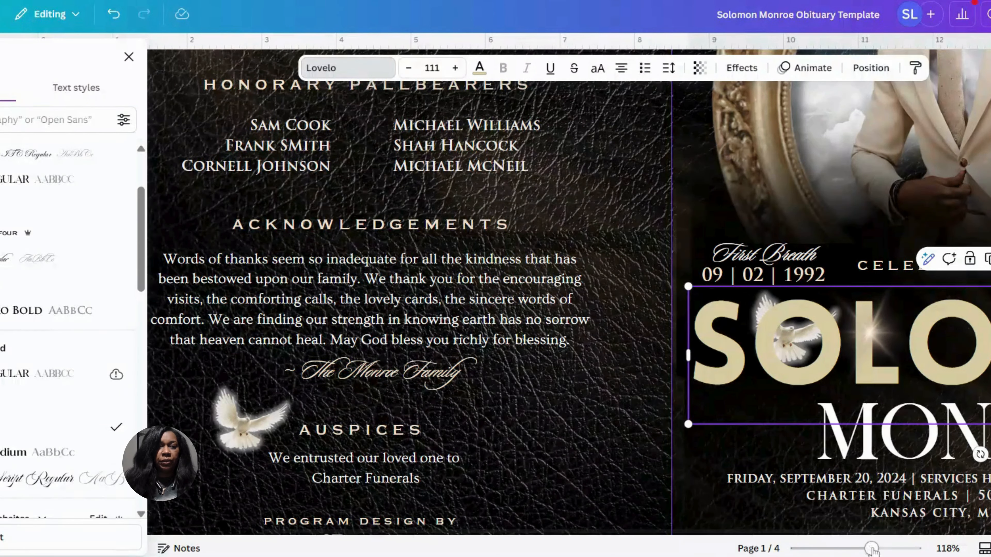
Set the cover's first name in the Impact font and make it all uppercase
{"action": "mouse_move", "coordinate": [871, 548]}
{"action": "left_mouse_down"}
{"action": "mouse_move", "coordinate": [884, 548]}
{"action": "mouse_move", "coordinate": [852, 548]}
{"action": "left_mouse_up"}
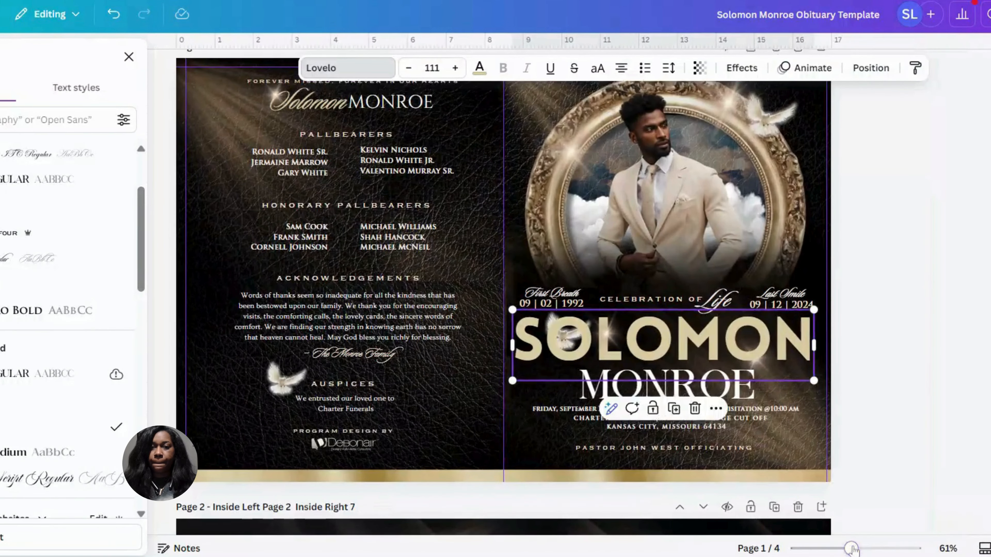
{"action": "double_click", "coordinate": [728, 351]}
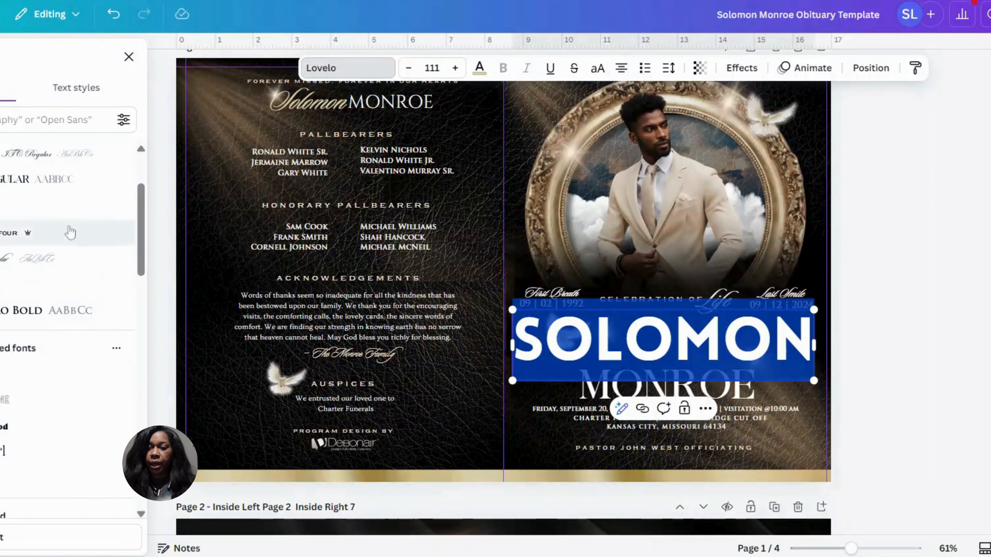
{"action": "scroll", "coordinate": [139, 217], "scroll_direction": "down", "scroll_amount": 4}
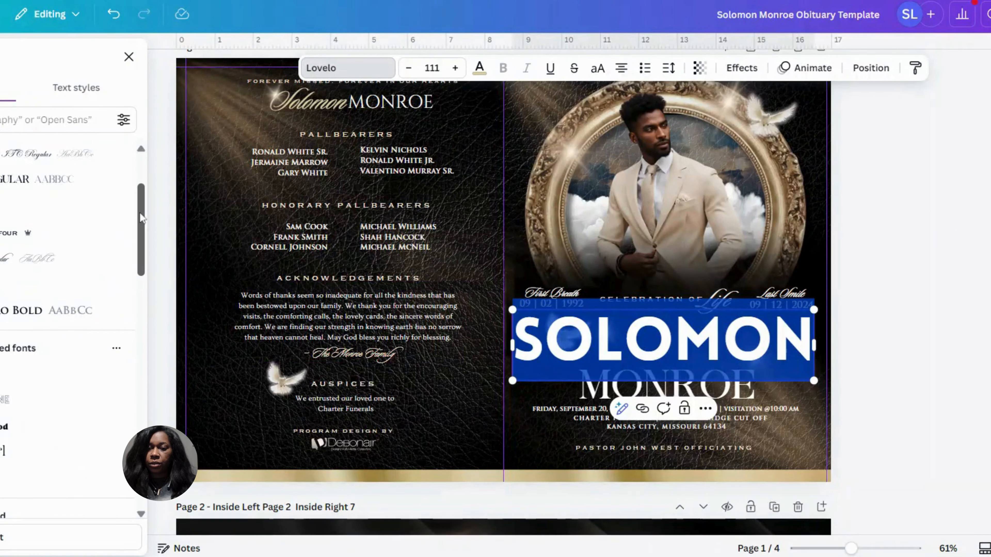
{"action": "left_click", "coordinate": [59, 425]}
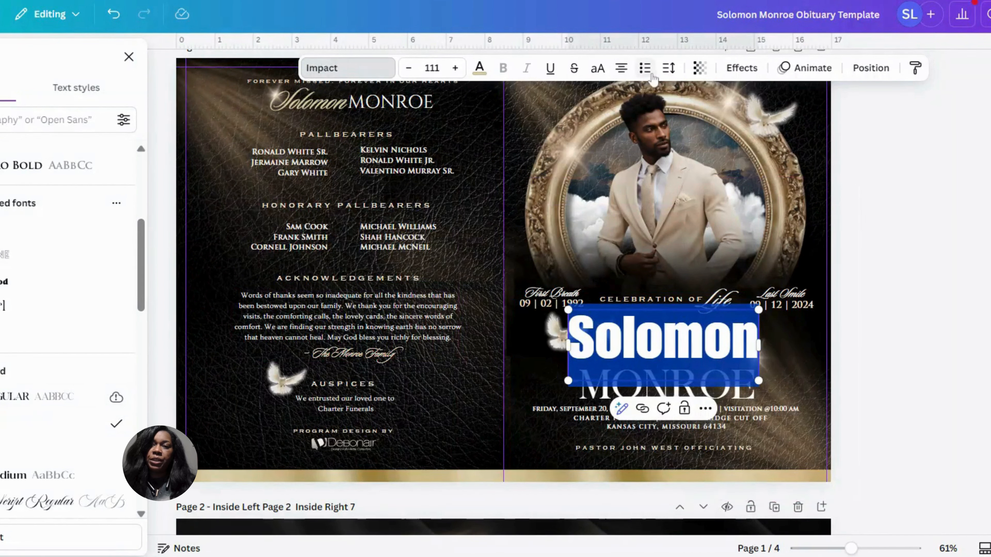
{"action": "left_click", "coordinate": [600, 69]}
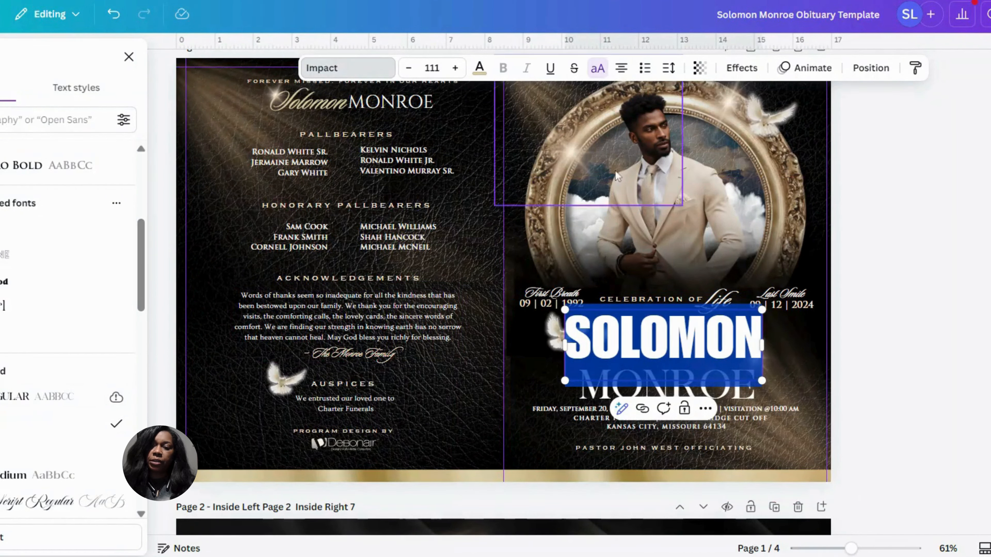
{"action": "left_click", "coordinate": [926, 319]}
{"action": "left_click", "coordinate": [928, 321]}
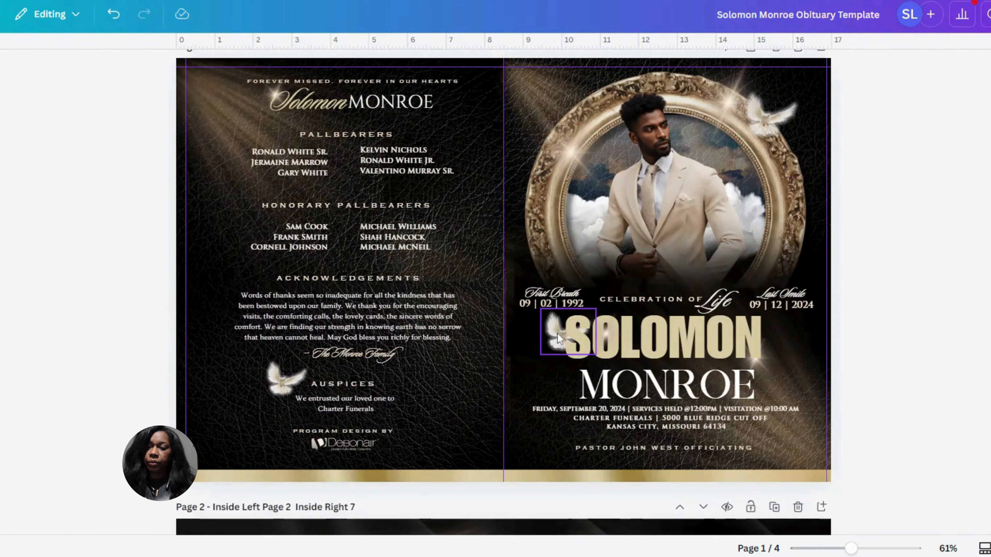
Move the dove beside the cover's first name left, clear of the lettering, and lower the first name closer to the last name
{"action": "left_click_drag", "start_coordinate": [558, 338], "coordinate": [531, 336]}
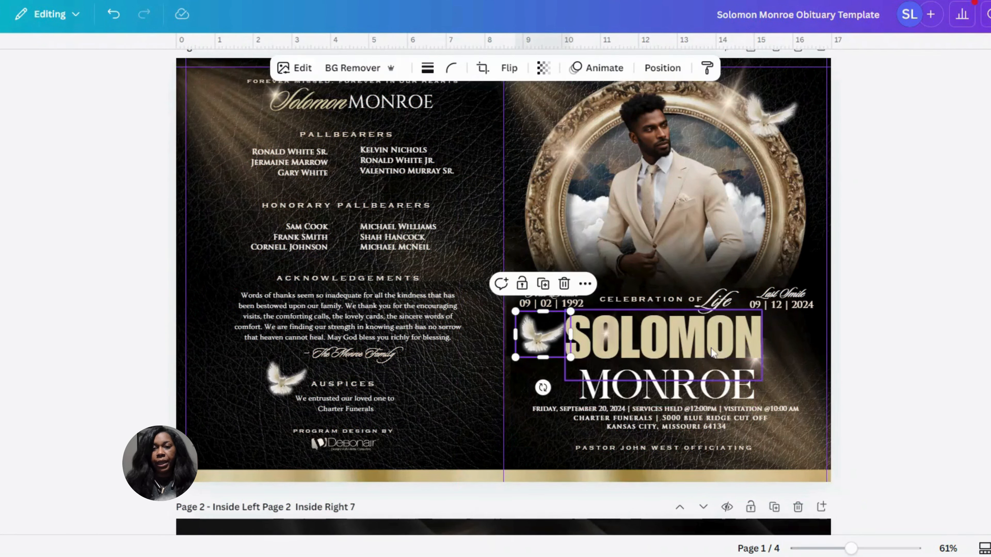
{"action": "left_click_drag", "start_coordinate": [710, 347], "coordinate": [709, 353]}
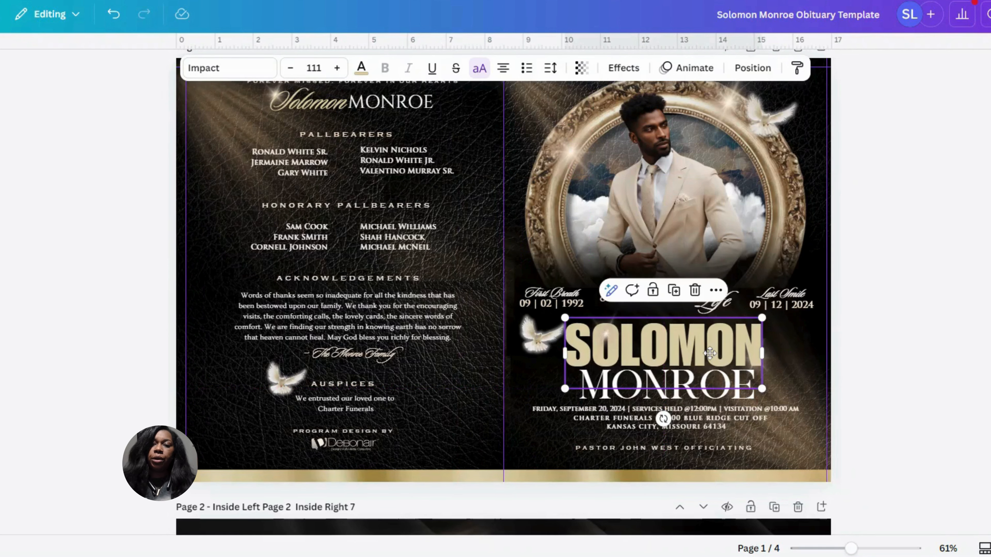
{"action": "left_click", "coordinate": [942, 306]}
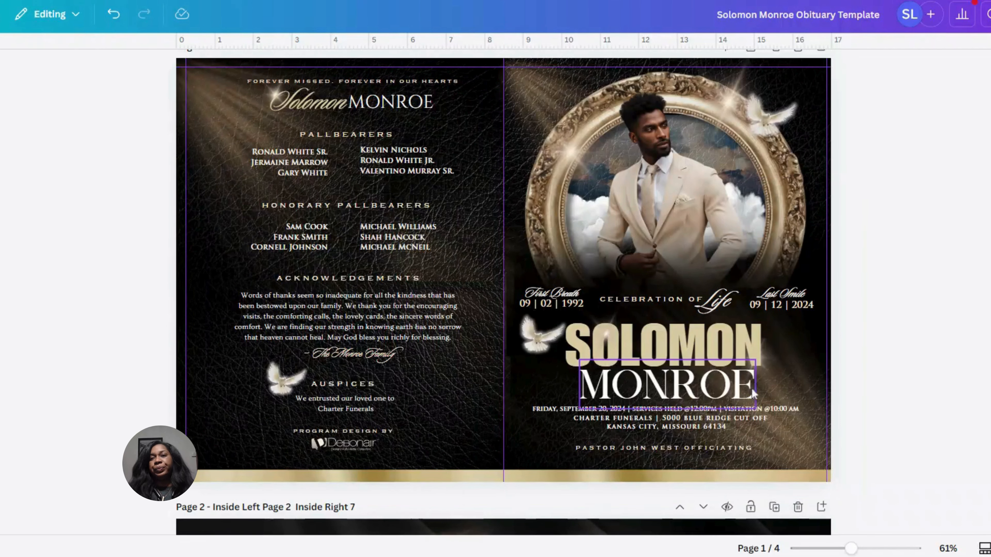
Reduce the cover's first name to font size 97 and position it directly above the last name, aligned with its left edge
{"action": "left_click", "coordinate": [715, 348]}
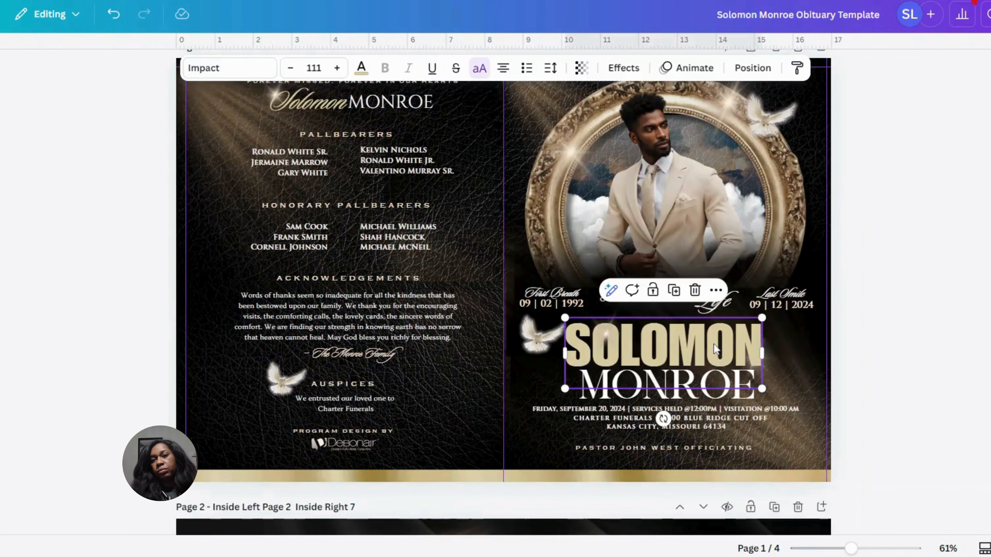
{"action": "left_click", "coordinate": [299, 74]}
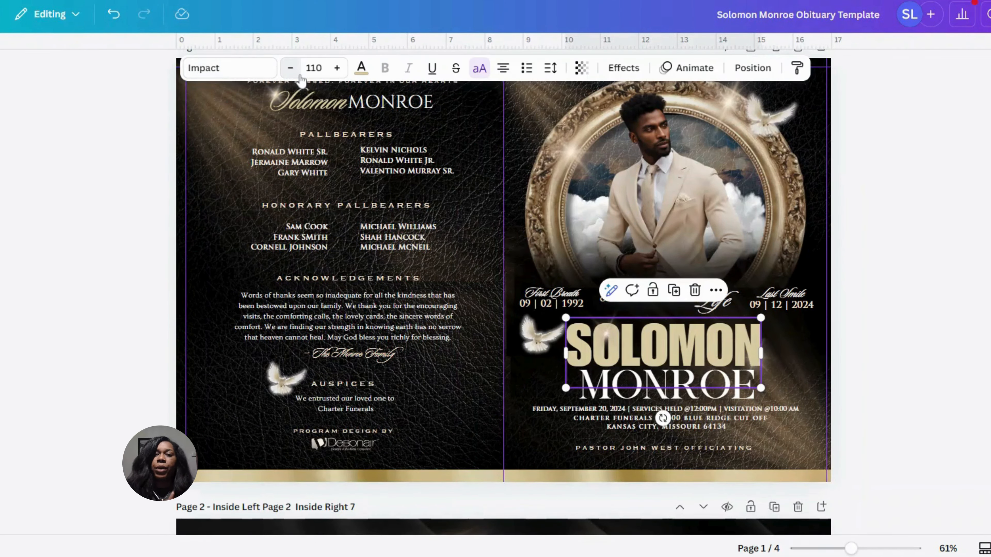
{"action": "left_click", "coordinate": [299, 73]}
{"action": "left_click", "coordinate": [299, 73]}
{"action": "left_click", "coordinate": [299, 73]}
{"action": "left_click", "coordinate": [299, 75]}
{"action": "left_click", "coordinate": [299, 75]}
{"action": "left_click", "coordinate": [300, 75]}
{"action": "left_click", "coordinate": [300, 75]}
{"action": "left_click", "coordinate": [299, 75]}
{"action": "left_click", "coordinate": [300, 75]}
{"action": "left_click", "coordinate": [300, 75]}
{"action": "left_click", "coordinate": [299, 75]}
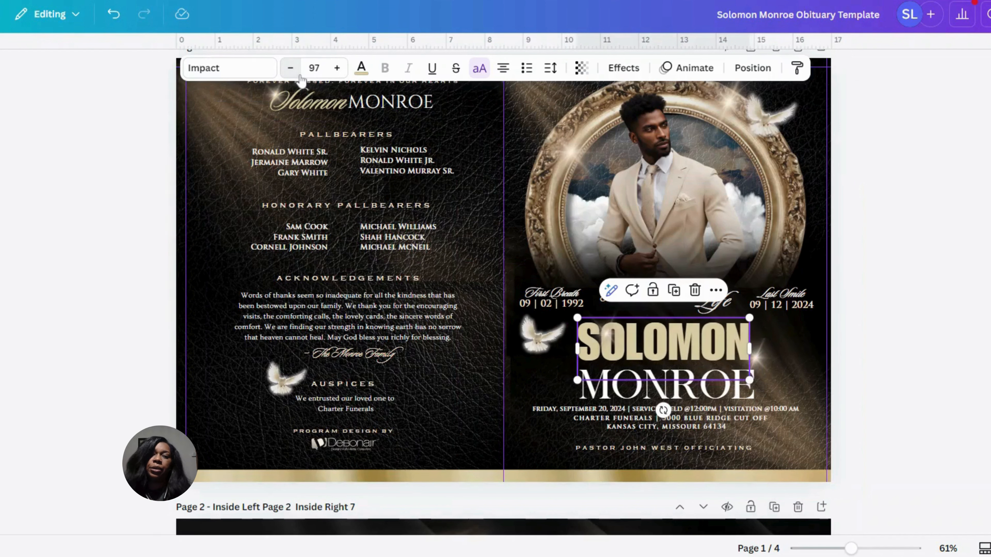
{"action": "left_click_drag", "start_coordinate": [697, 338], "coordinate": [698, 342]}
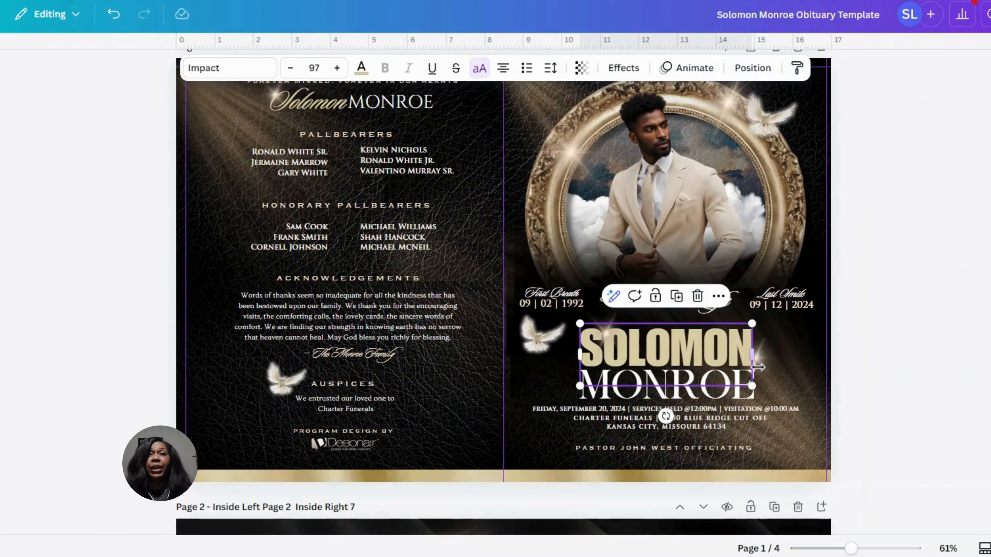
{"action": "left_click", "coordinate": [887, 346]}
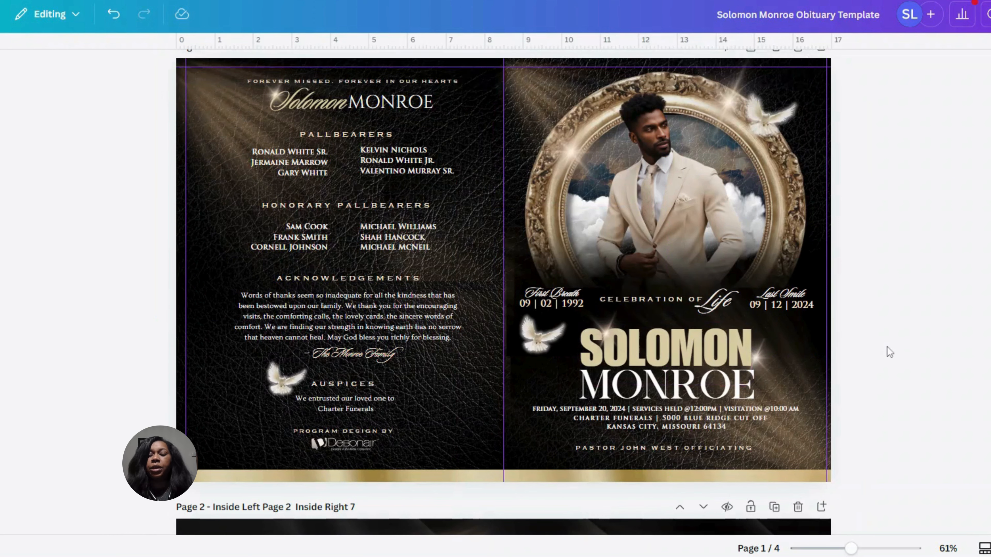
{"action": "left_click", "coordinate": [711, 386]}
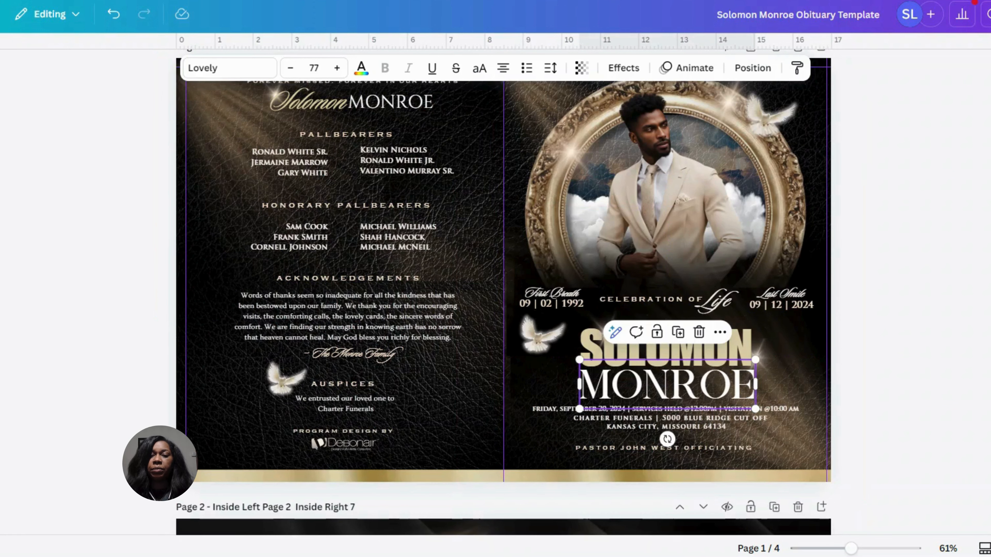
{"action": "left_click", "coordinate": [749, 332]}
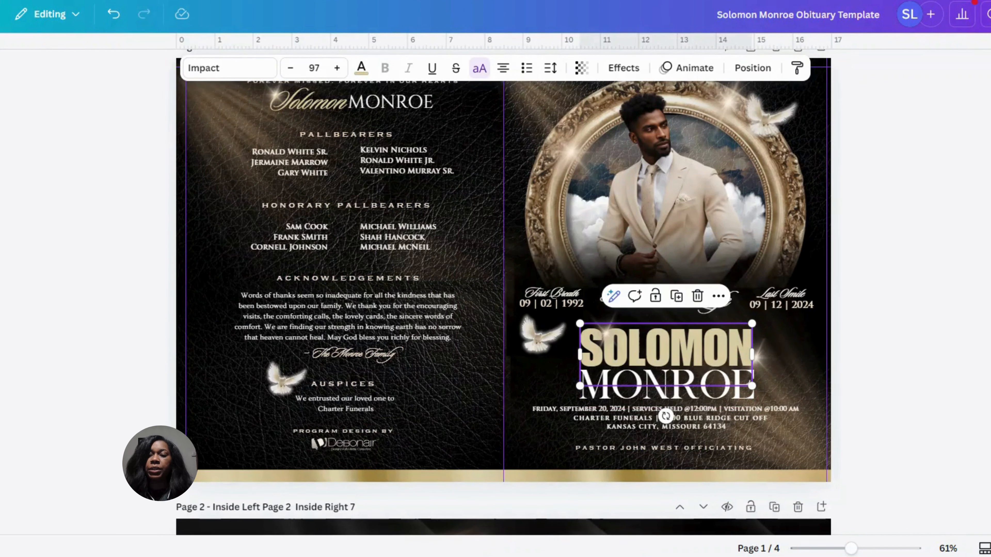
{"action": "left_click", "coordinate": [701, 386]}
Move the light flare above the cover's first name left to the outer edge of its first letter
{"action": "left_click", "coordinate": [946, 297]}
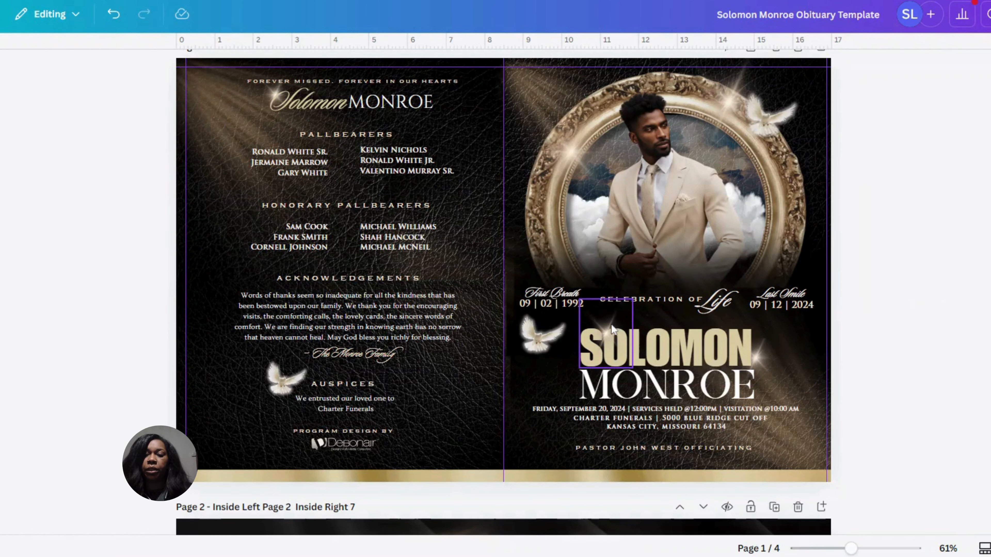
{"action": "left_click_drag", "start_coordinate": [615, 329], "coordinate": [583, 333]}
{"action": "left_click", "coordinate": [939, 318]}
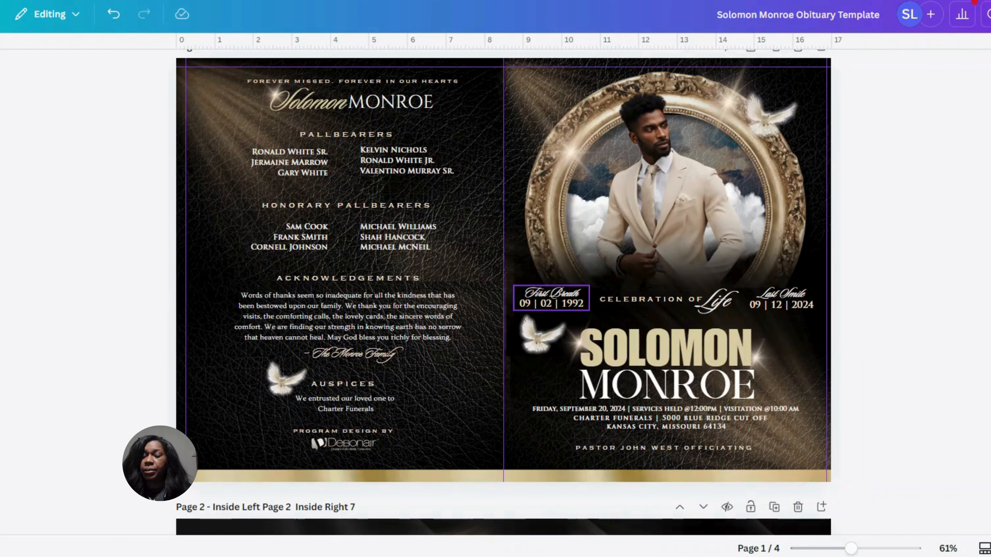
Examine the fonts used in the First Breath and Last Smile date blocks and the "Celebration of Life" heading on the front cover
{"action": "left_click", "coordinate": [572, 298]}
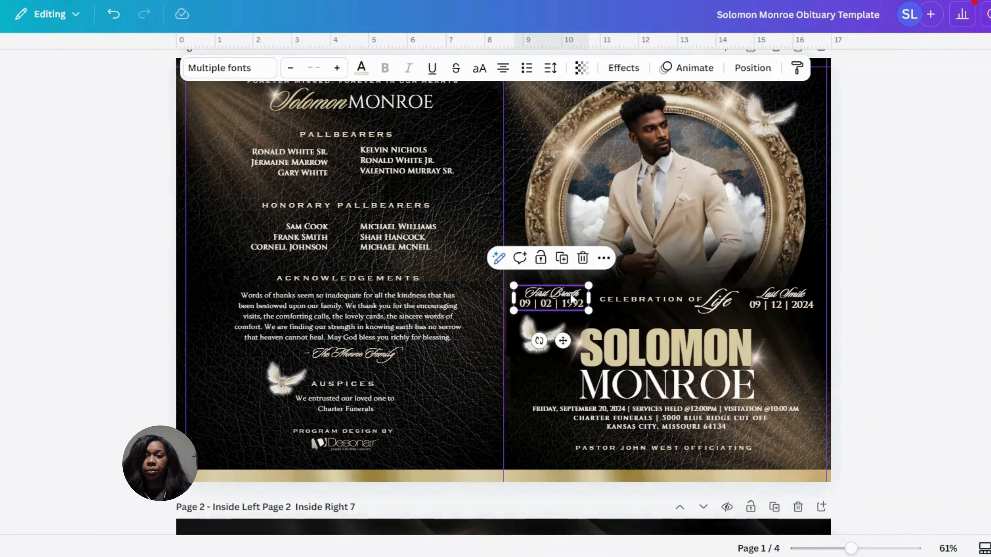
{"action": "left_click_drag", "start_coordinate": [853, 550], "coordinate": [870, 550]}
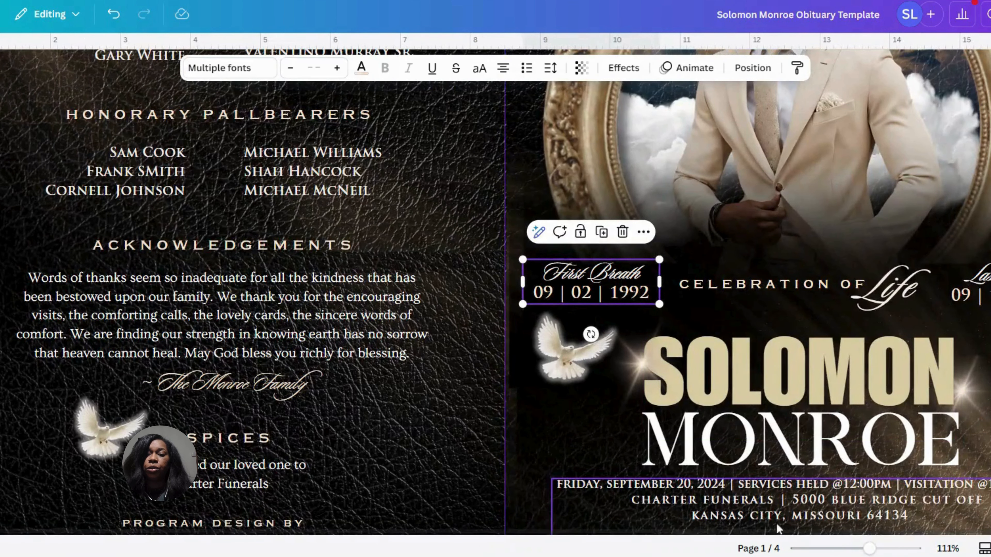
{"action": "scroll", "coordinate": [746, 538], "scroll_direction": "right", "scroll_amount": 2}
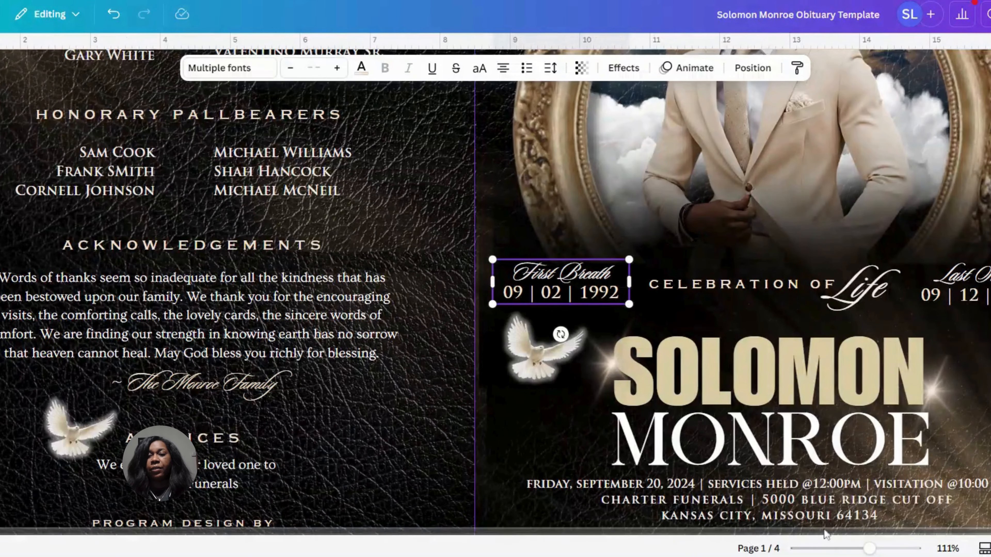
{"action": "double_click", "coordinate": [546, 273]}
{"action": "double_click", "coordinate": [562, 293]}
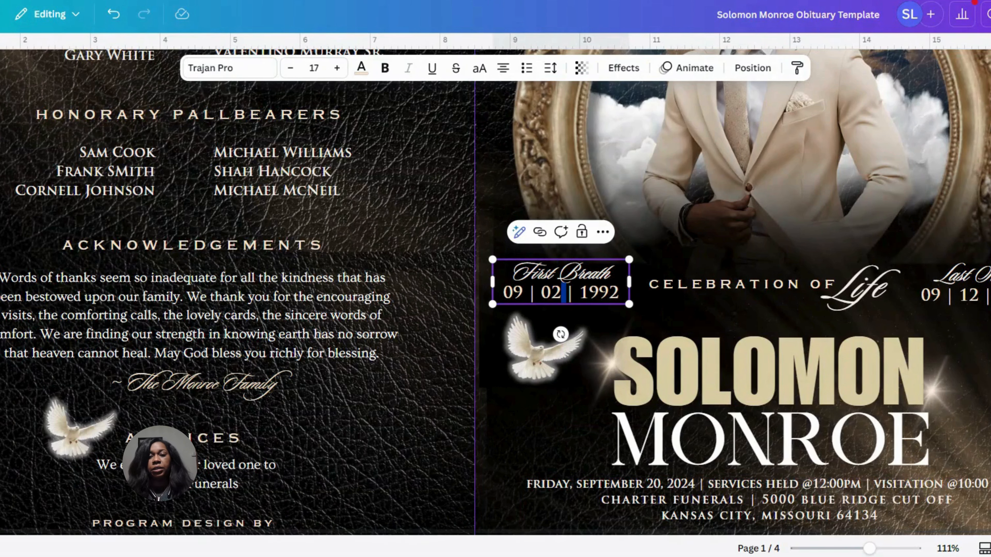
{"action": "left_click_drag", "start_coordinate": [502, 293], "coordinate": [620, 292]}
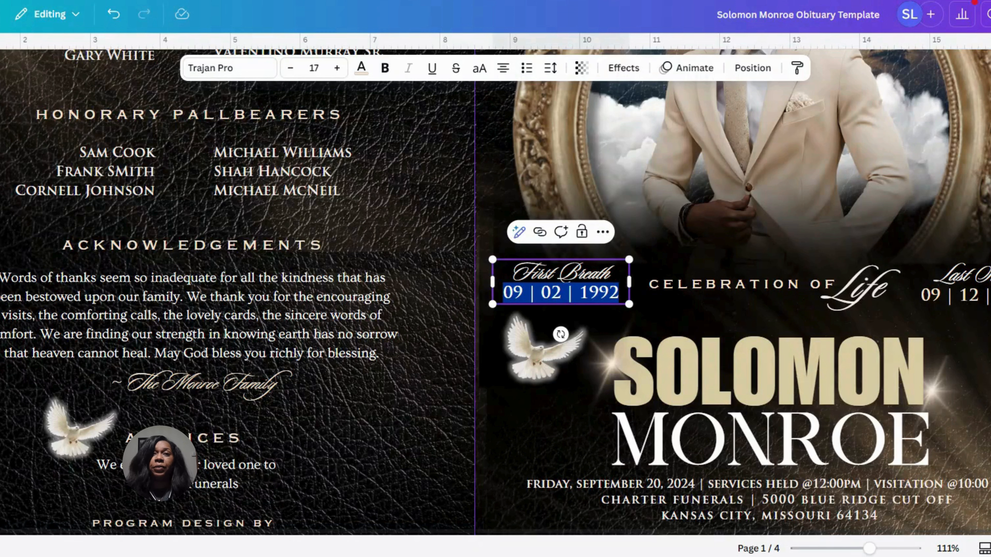
{"action": "left_click", "coordinate": [988, 290]}
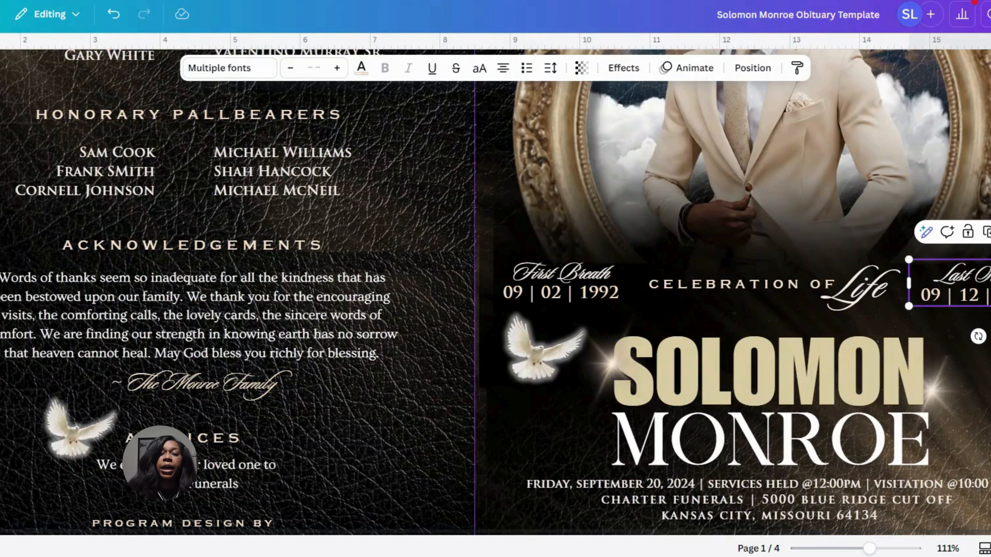
{"action": "left_click", "coordinate": [872, 295]}
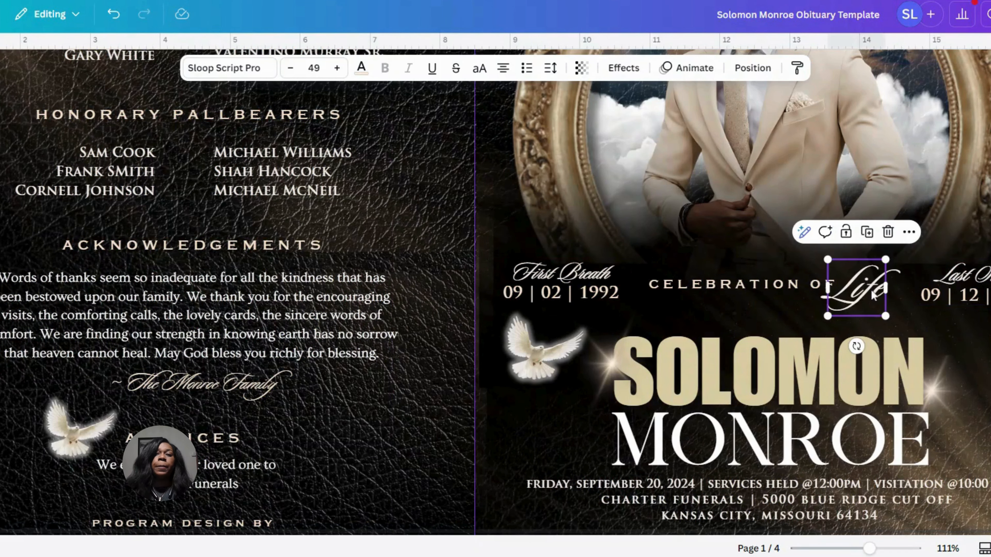
{"action": "left_click", "coordinate": [781, 291]}
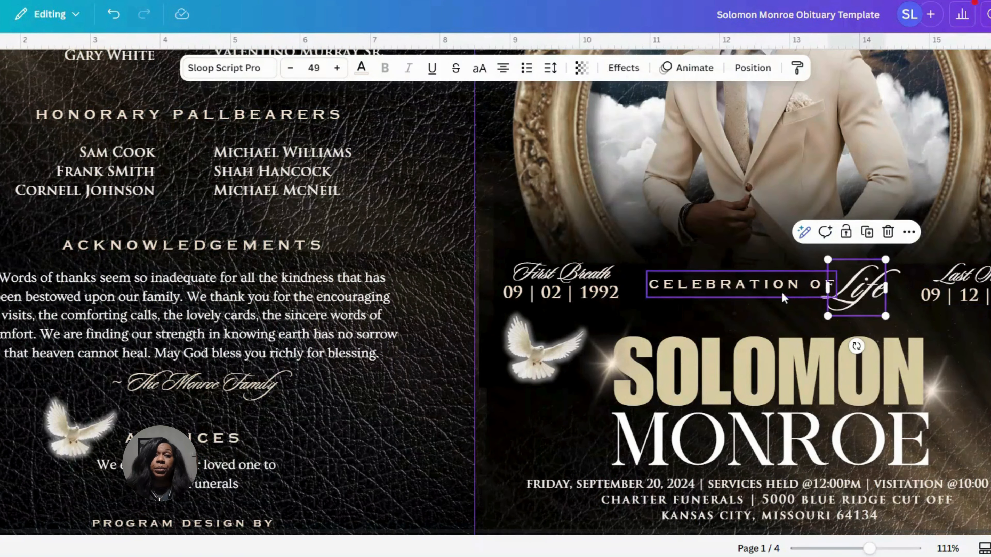
Review the cover's Impact first name within the full front and back cover layout
{"action": "left_click", "coordinate": [788, 368]}
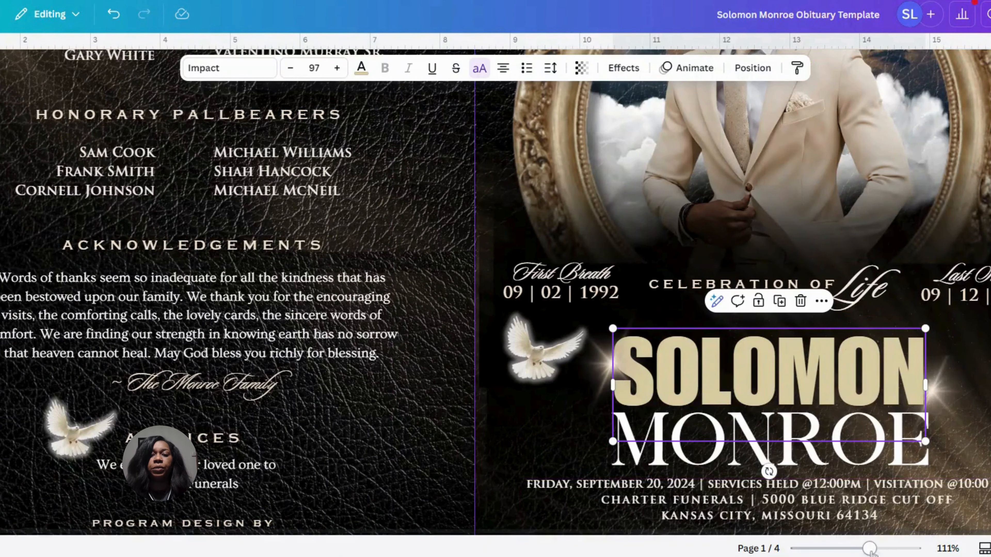
{"action": "left_click_drag", "start_coordinate": [869, 548], "coordinate": [857, 548]}
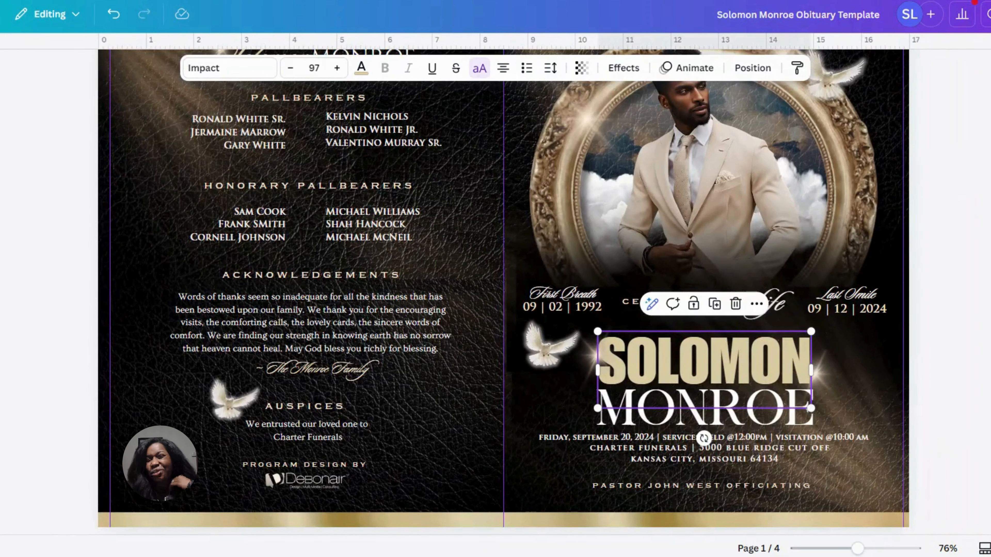
{"action": "scroll", "coordinate": [503, 293], "scroll_direction": "up", "scroll_amount": 3}
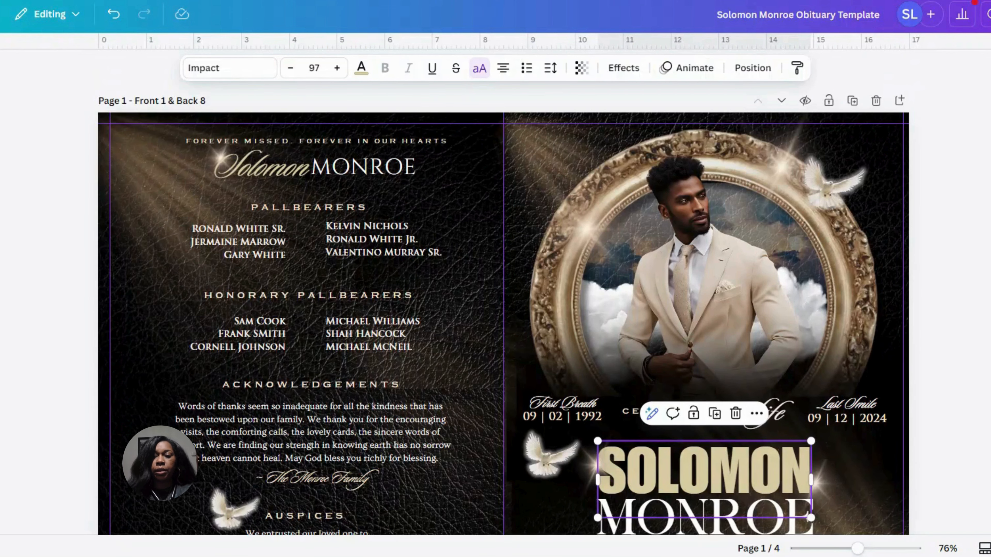
{"action": "scroll", "coordinate": [504, 292], "scroll_direction": "down", "scroll_amount": 10}
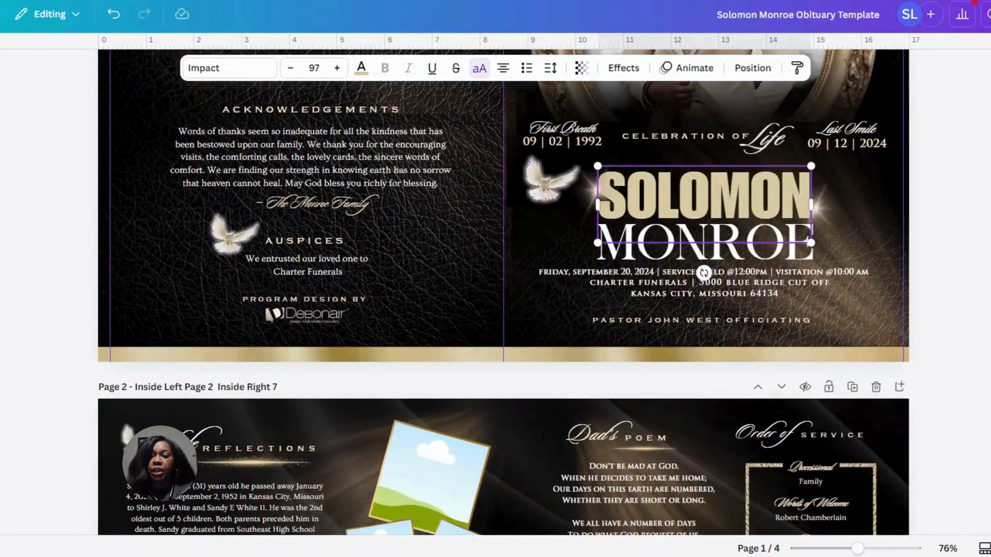
{"action": "scroll", "coordinate": [504, 293], "scroll_direction": "up", "scroll_amount": 9}
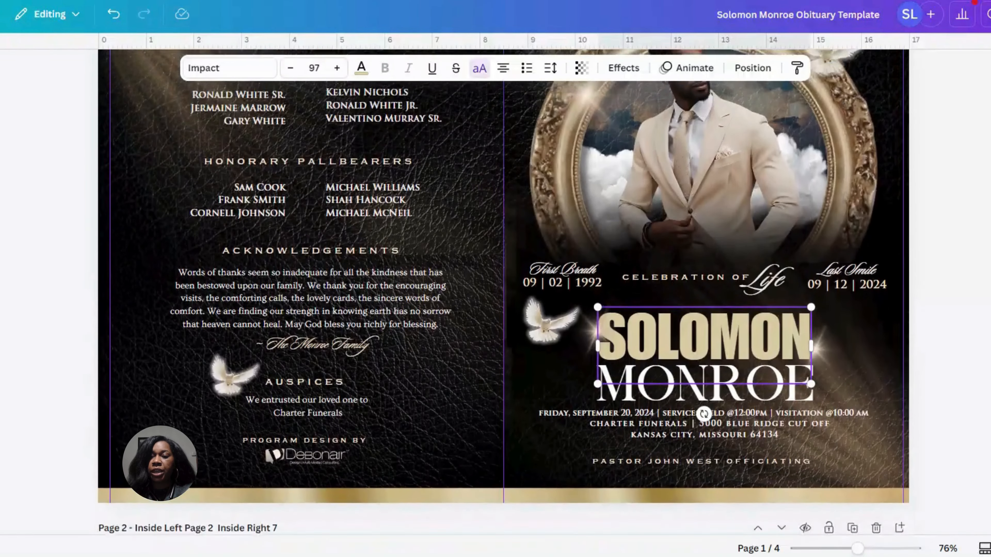
{"action": "scroll", "coordinate": [503, 295], "scroll_direction": "down", "scroll_amount": 1}
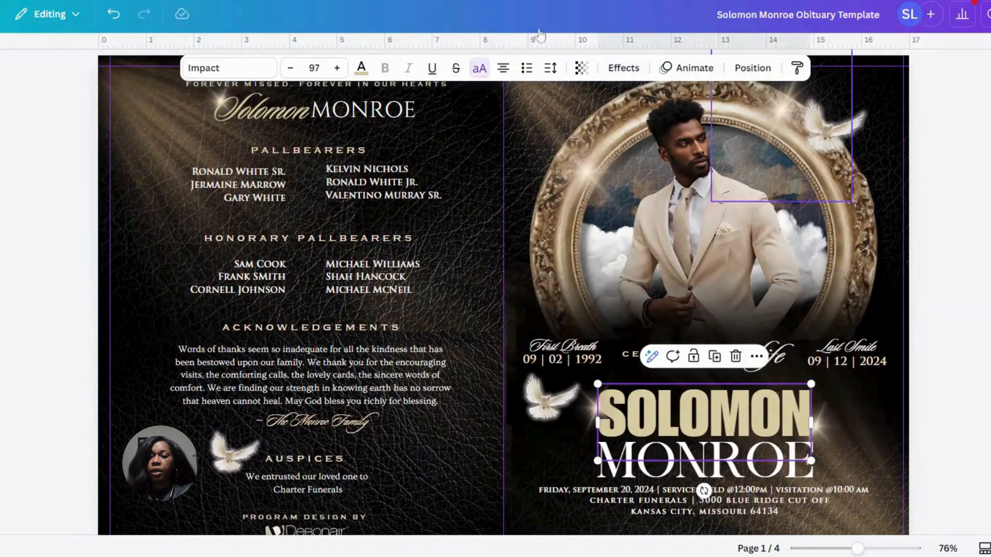
Undo the cover name's restyling back to the Sloop Script Pro first name at size 111, including the font, size, position and dove changes
{"action": "left_click", "coordinate": [115, 14]}
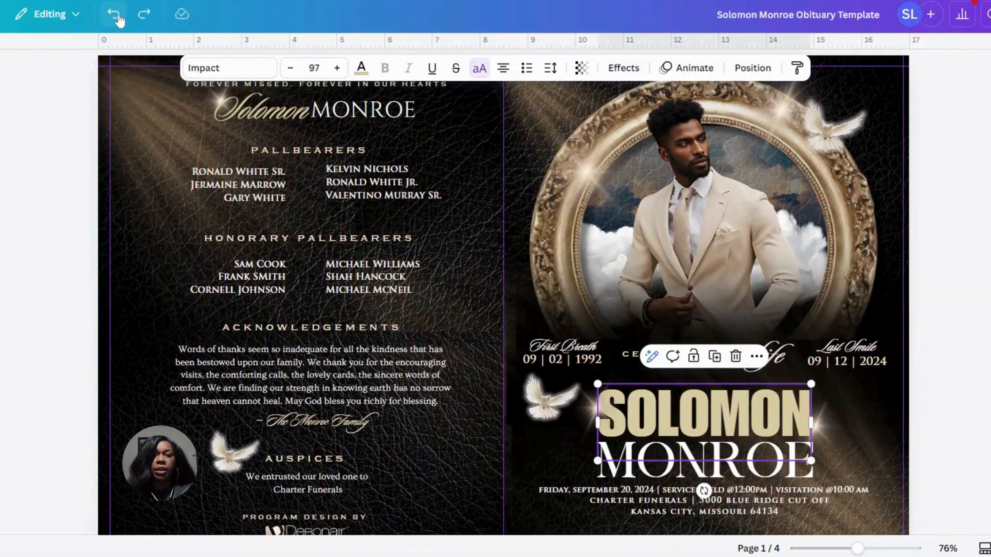
{"action": "left_click", "coordinate": [114, 15]}
{"action": "left_click", "coordinate": [114, 14]}
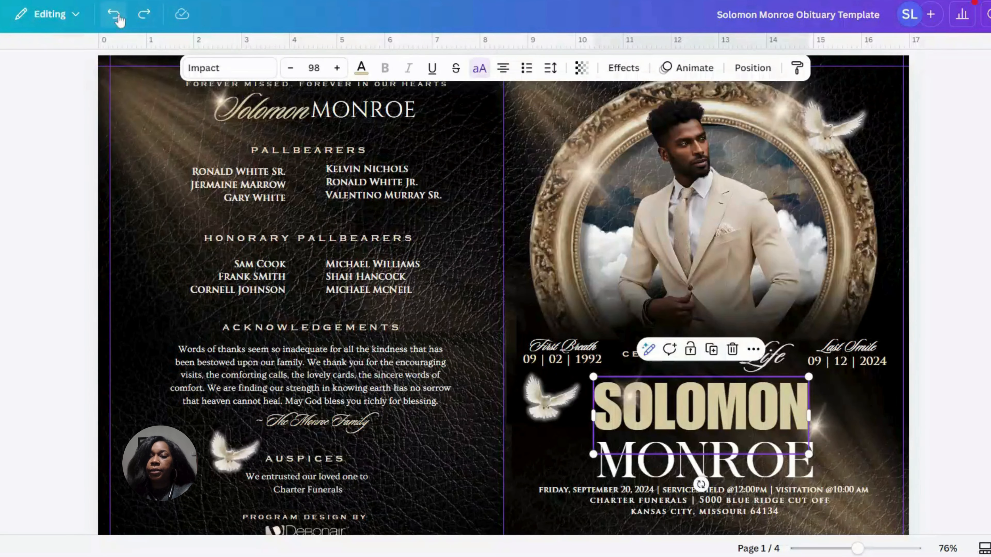
{"action": "left_click", "coordinate": [114, 14]}
{"action": "left_click", "coordinate": [114, 14]}
{"action": "left_click", "coordinate": [114, 15]}
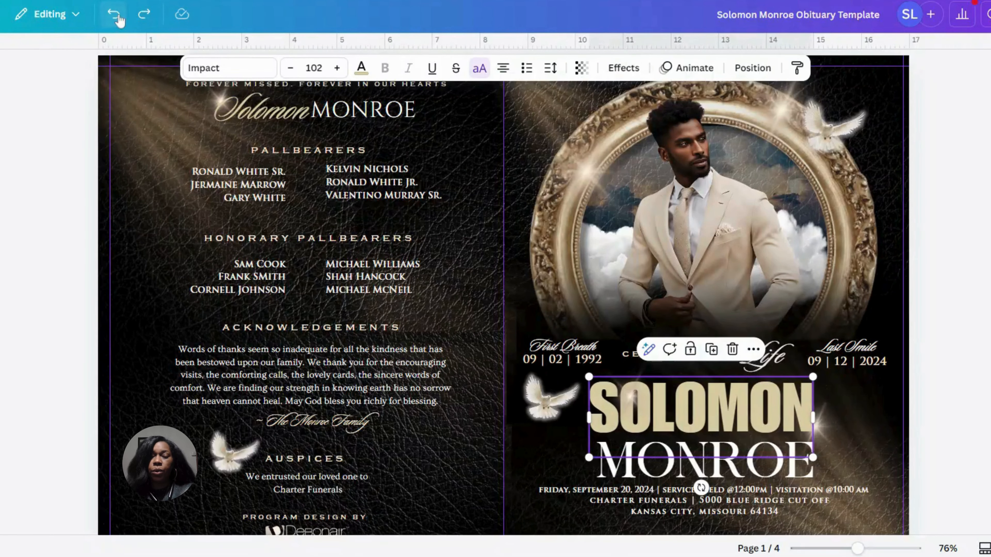
{"action": "left_click", "coordinate": [114, 14]}
{"action": "left_click", "coordinate": [114, 15]}
{"action": "left_click", "coordinate": [115, 15]}
{"action": "left_click", "coordinate": [115, 15]}
{"action": "left_click", "coordinate": [114, 15]}
{"action": "left_click", "coordinate": [115, 15]}
{"action": "left_click", "coordinate": [114, 15]}
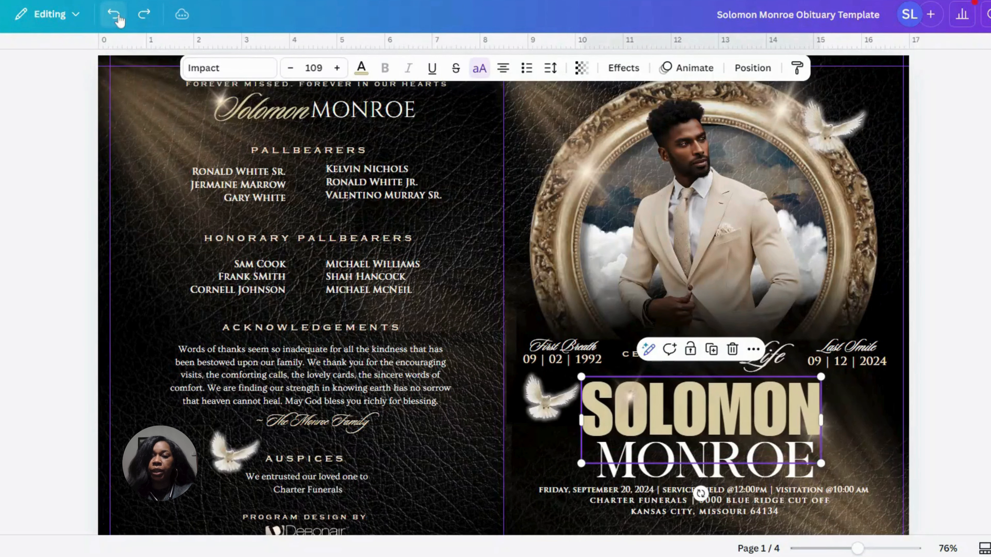
{"action": "left_click", "coordinate": [114, 15]}
{"action": "left_click", "coordinate": [114, 15]}
{"action": "left_click", "coordinate": [115, 14]}
{"action": "left_click", "coordinate": [114, 15]}
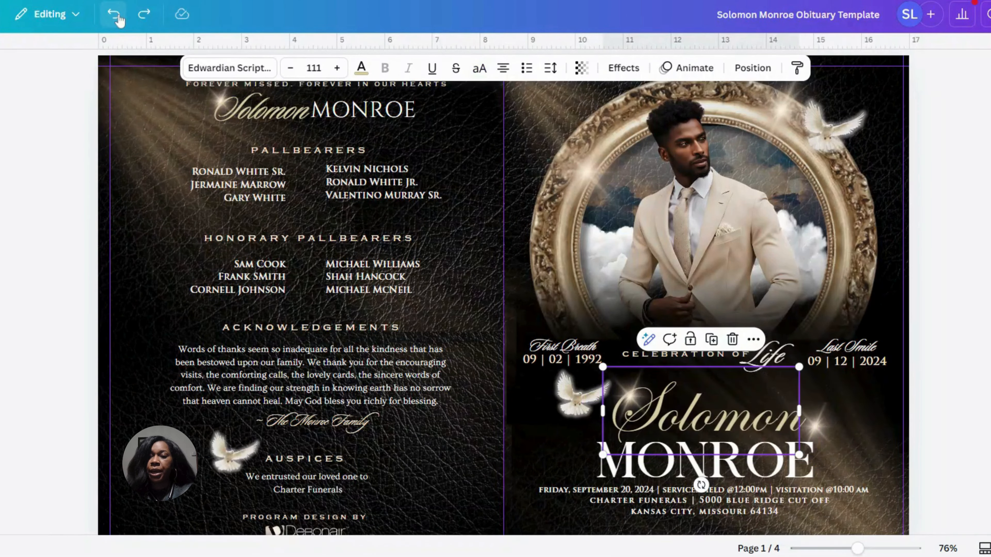
{"action": "left_click", "coordinate": [114, 15]}
{"action": "left_click", "coordinate": [114, 15]}
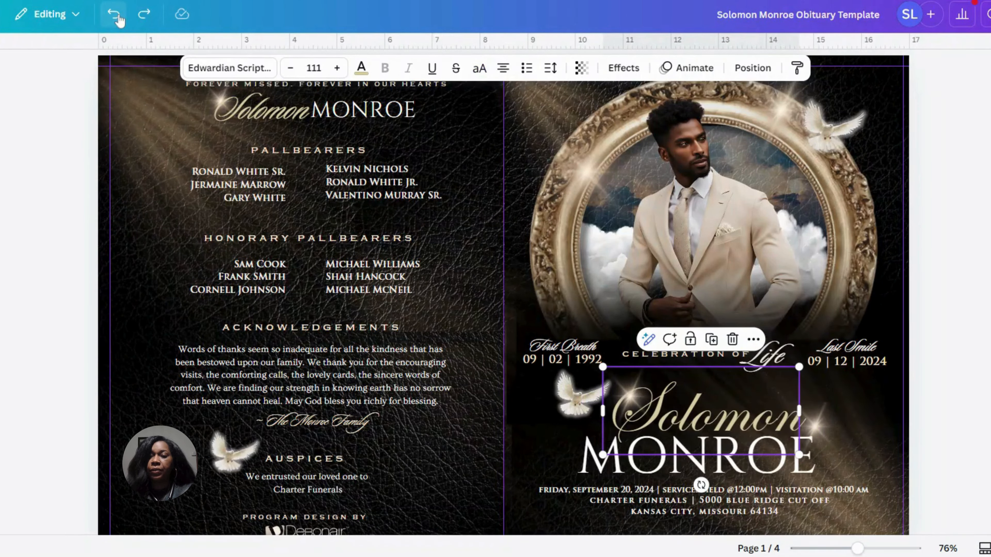
{"action": "left_click", "coordinate": [114, 15]}
{"action": "left_click", "coordinate": [115, 16]}
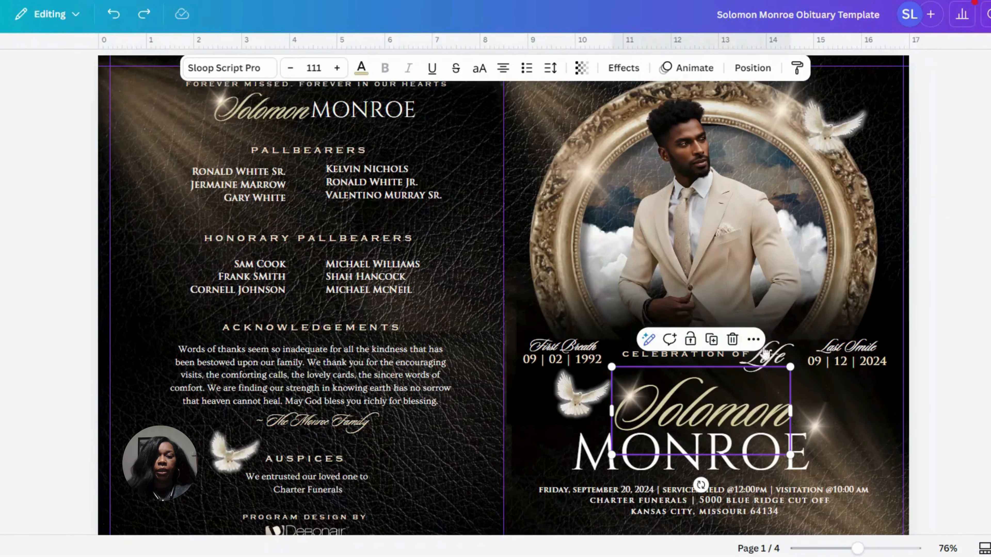
Examine the fonts of the cover's Last Smile and First Breath blocks, the word "Life", the back-cover name and the acknowledgements text
{"action": "left_click", "coordinate": [870, 356]}
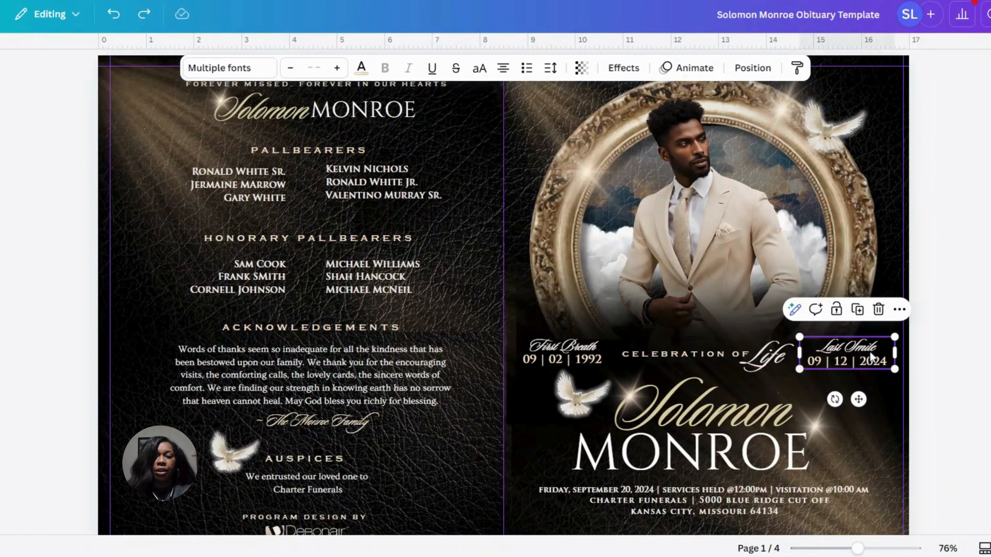
{"action": "left_click", "coordinate": [571, 352]}
{"action": "left_click", "coordinate": [775, 356]}
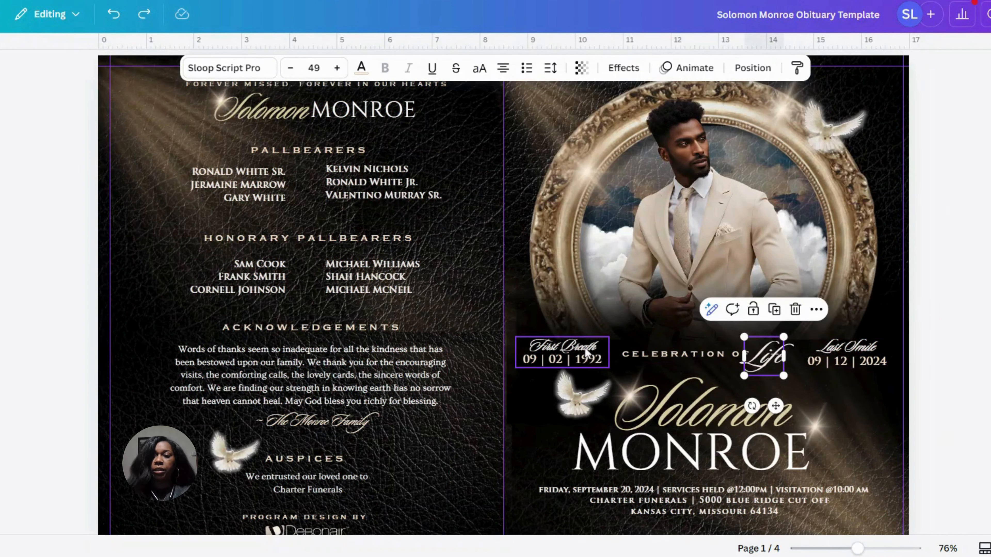
{"action": "left_click", "coordinate": [284, 124]}
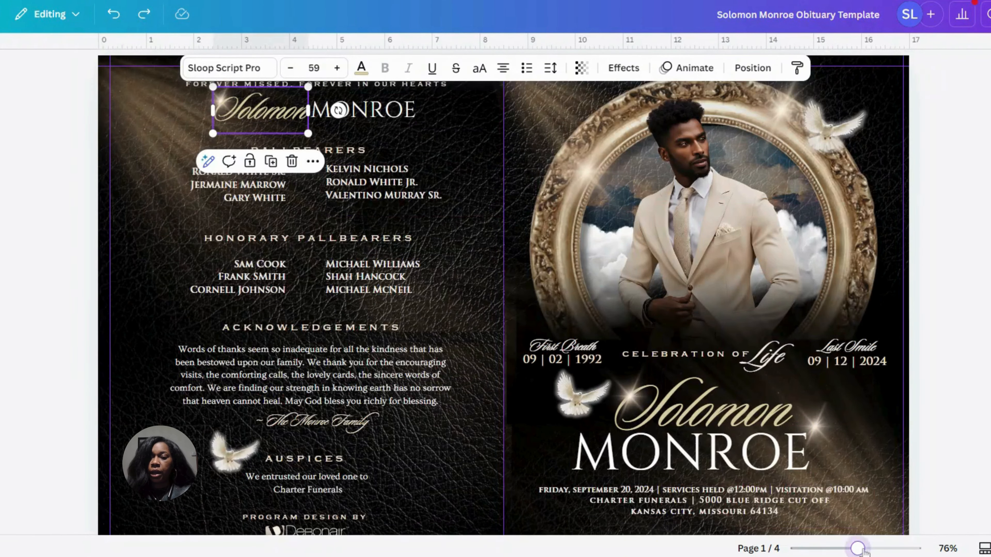
{"action": "left_click_drag", "start_coordinate": [857, 548], "coordinate": [861, 548]}
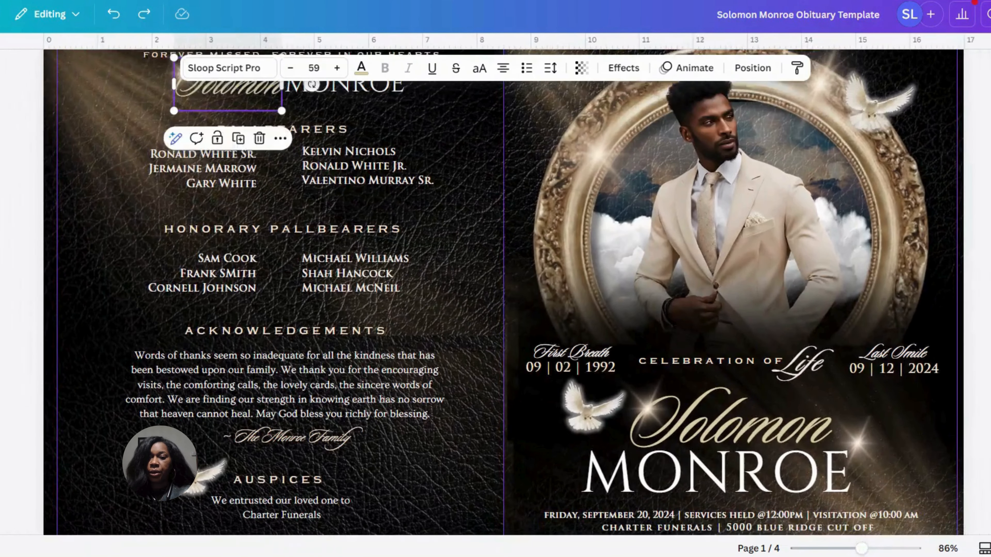
{"action": "scroll", "coordinate": [503, 292], "scroll_direction": "up", "scroll_amount": 3}
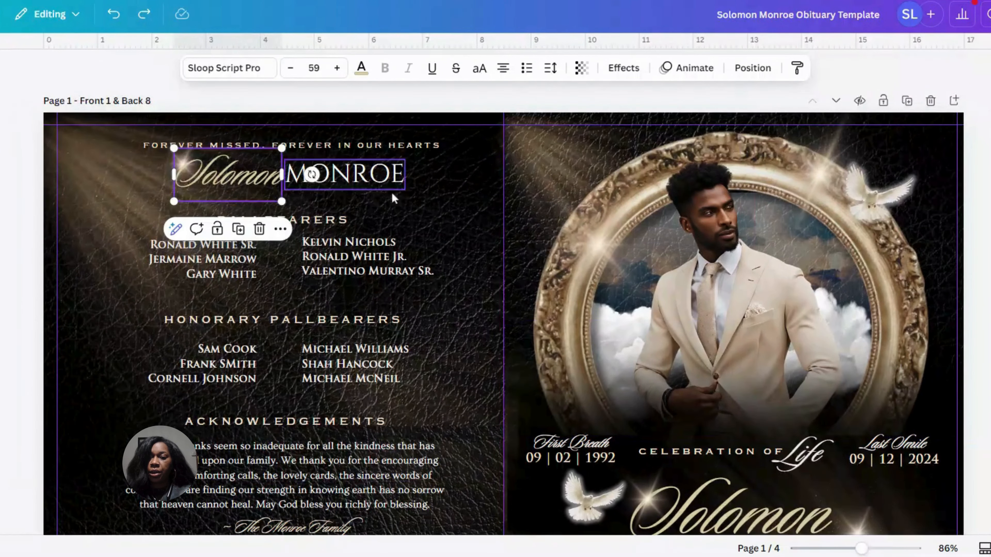
{"action": "left_click", "coordinate": [361, 176]}
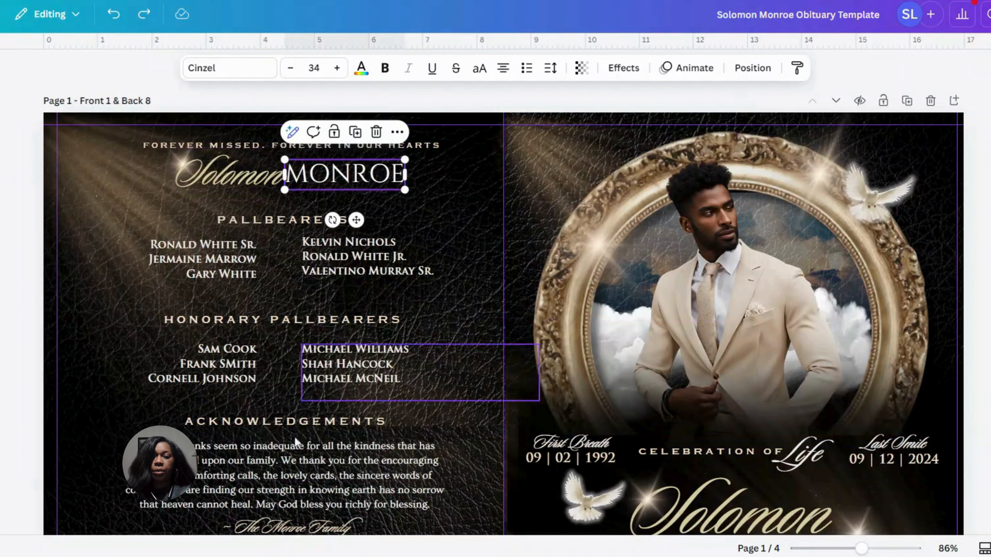
{"action": "left_click", "coordinate": [287, 522]}
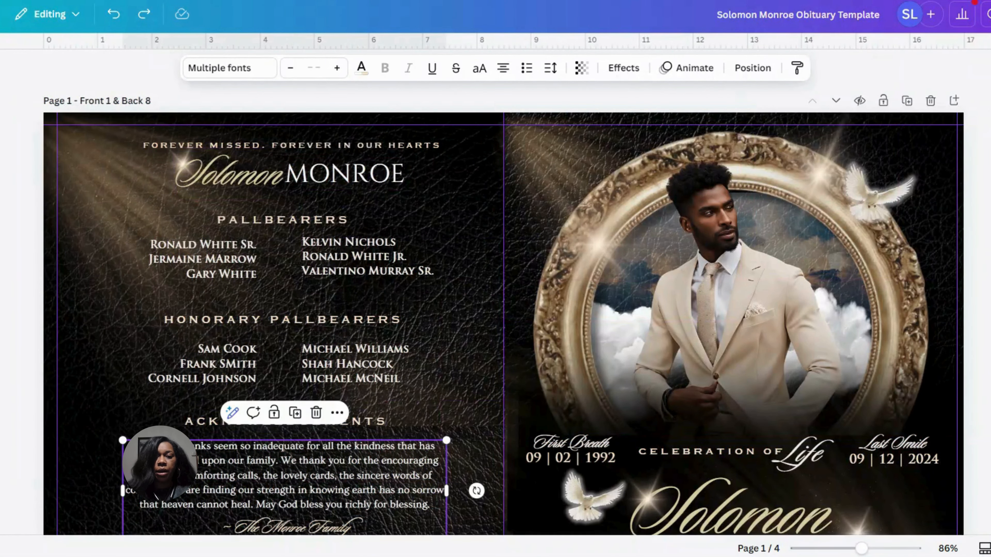
Compare the font of the cover's "Celebration of" line with the back cover's Honorary Pallbearers, Acknowledgements and Auspices headings
{"action": "scroll", "coordinate": [503, 308], "scroll_direction": "down", "scroll_amount": 5}
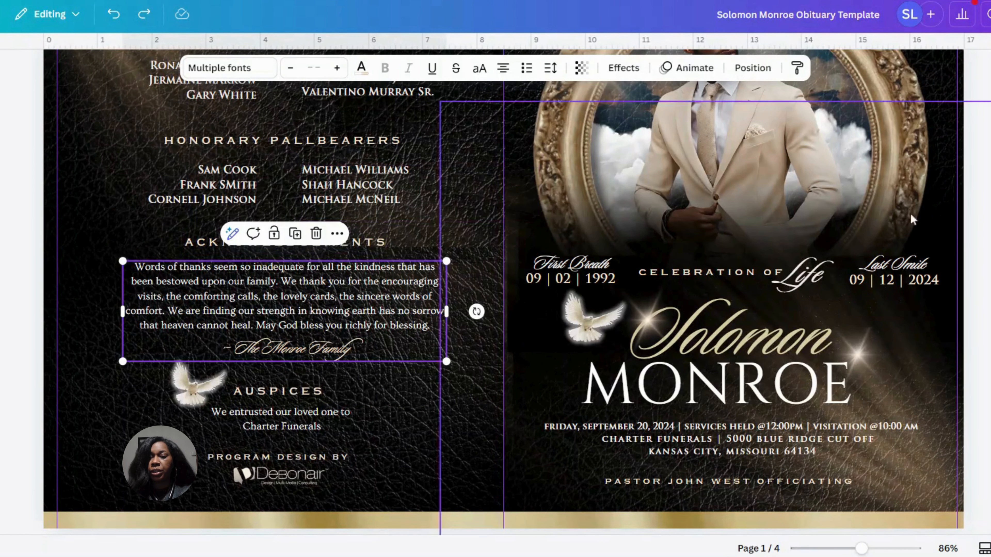
{"action": "scroll", "coordinate": [503, 293], "scroll_direction": "up", "scroll_amount": 3}
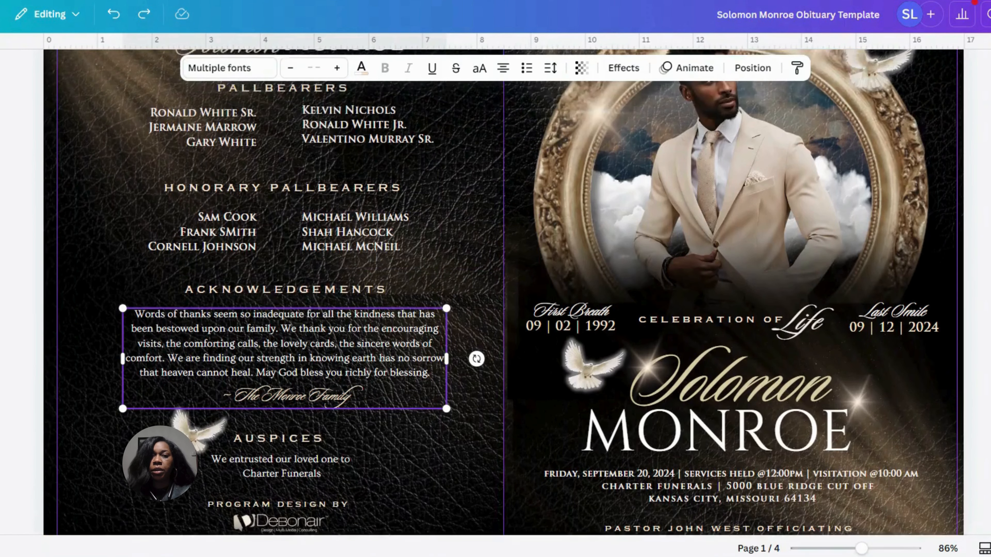
{"action": "scroll", "coordinate": [503, 292], "scroll_direction": "up", "scroll_amount": 1}
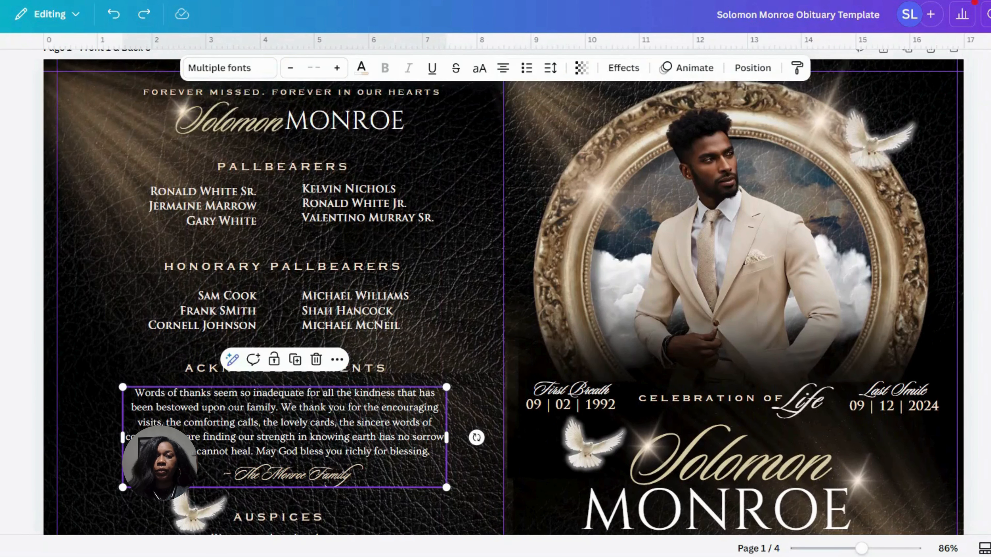
{"action": "scroll", "coordinate": [729, 351], "scroll_direction": "down", "scroll_amount": 2}
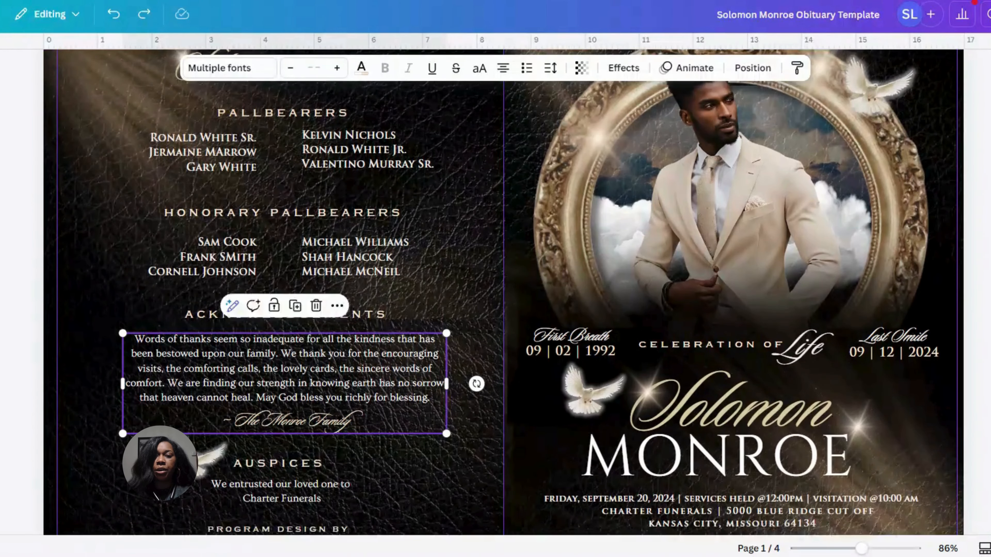
{"action": "left_click", "coordinate": [729, 351]}
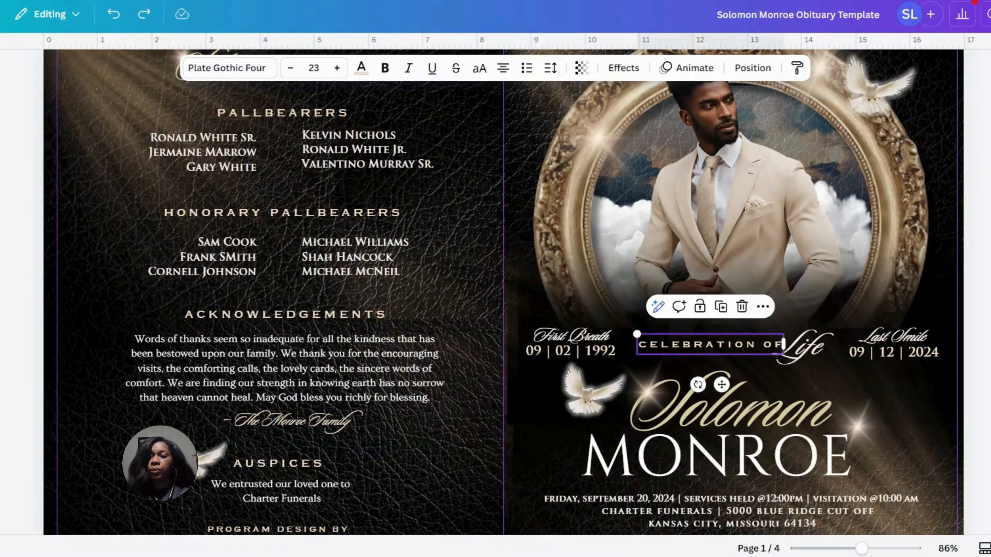
{"action": "scroll", "coordinate": [289, 121], "scroll_direction": "up", "scroll_amount": 3}
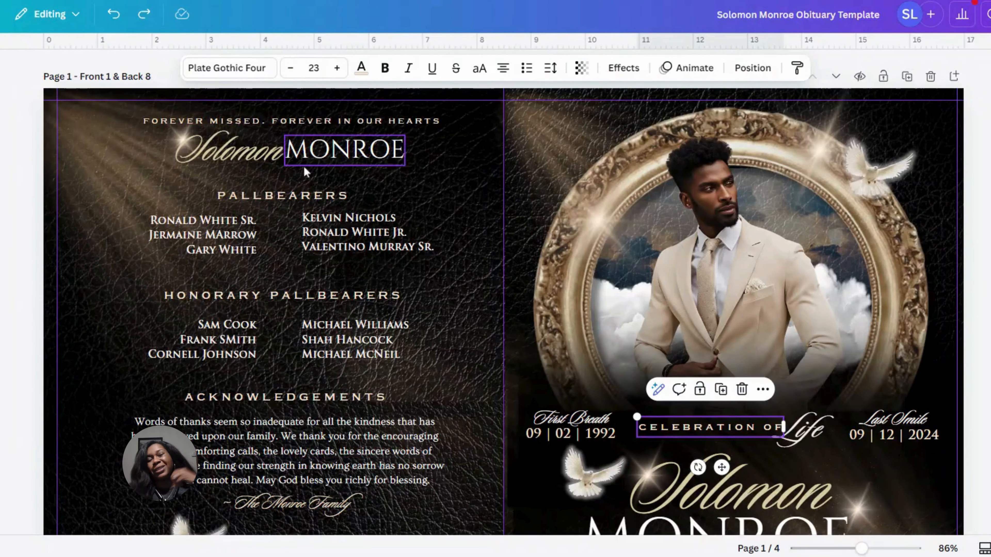
{"action": "left_click", "coordinate": [284, 301]}
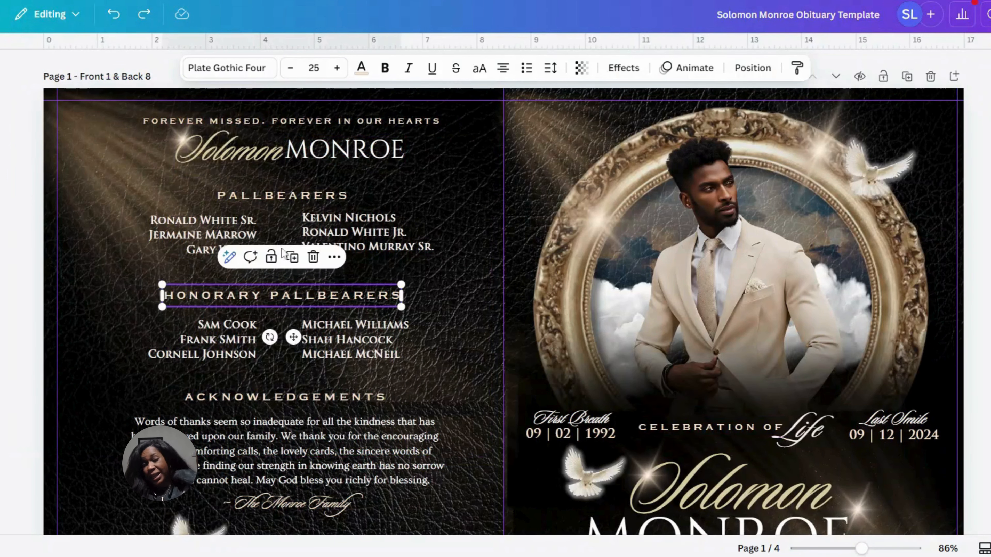
{"action": "left_click", "coordinate": [290, 389]}
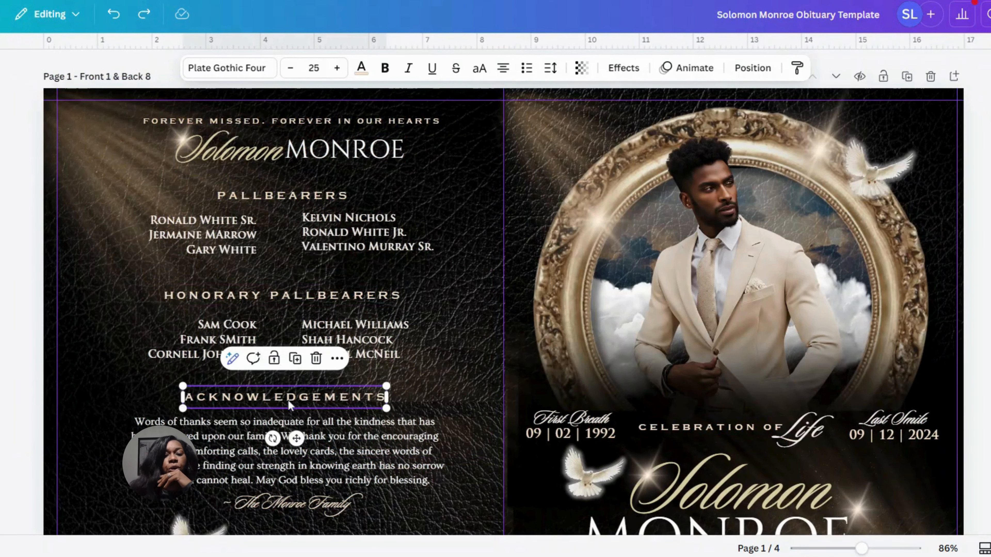
{"action": "scroll", "coordinate": [487, 288], "scroll_direction": "down", "scroll_amount": 5}
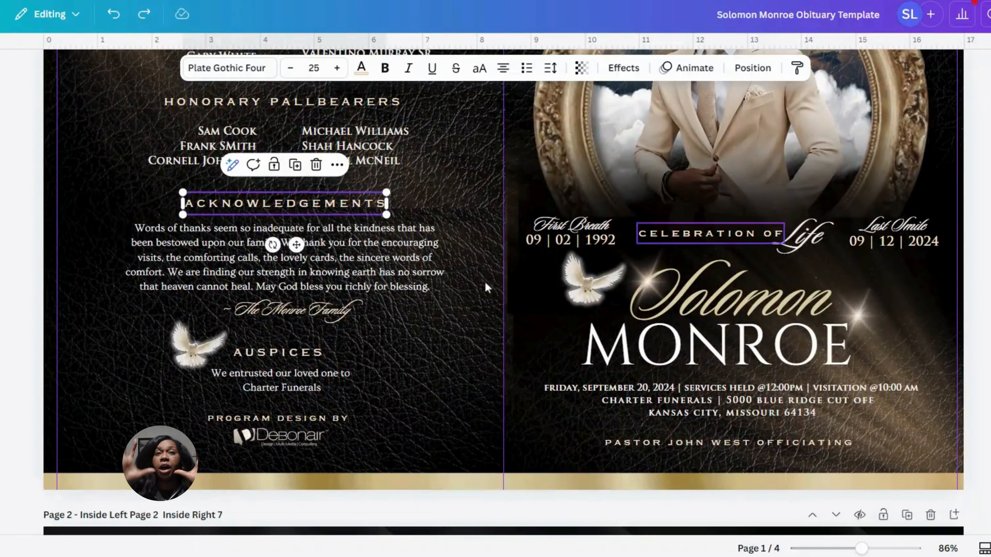
{"action": "left_click", "coordinate": [313, 357]}
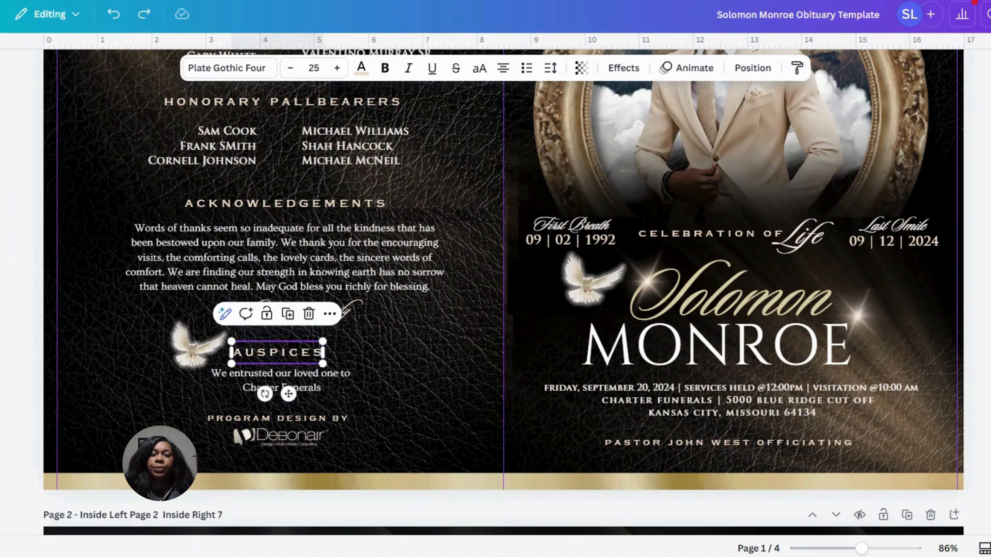
Examine the body text font of the Life Reflections obituary on page 2 and view it larger beside the poem
{"action": "scroll", "coordinate": [503, 293], "scroll_direction": "down", "scroll_amount": 8}
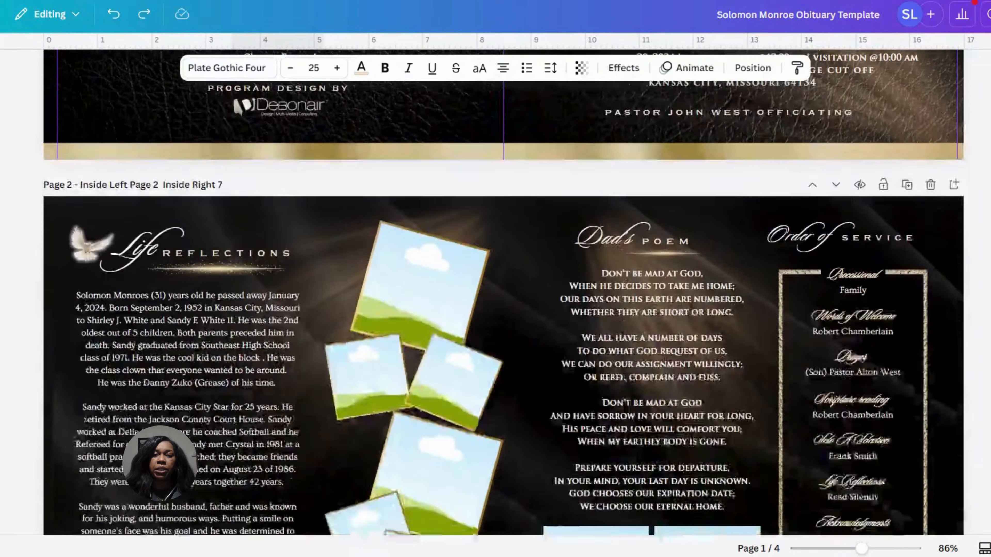
{"action": "scroll", "coordinate": [503, 292], "scroll_direction": "down", "scroll_amount": 4}
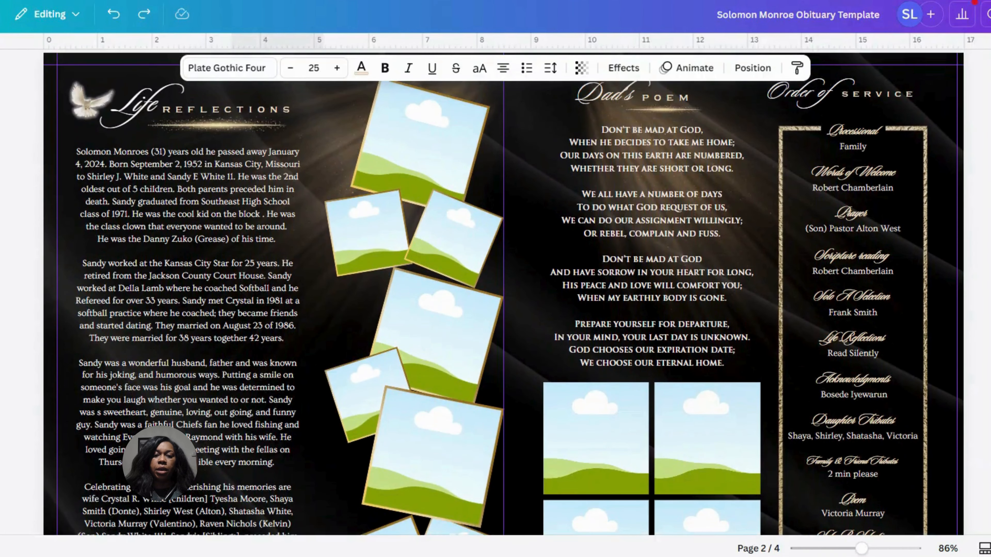
{"action": "scroll", "coordinate": [503, 292], "scroll_direction": "up", "scroll_amount": 1}
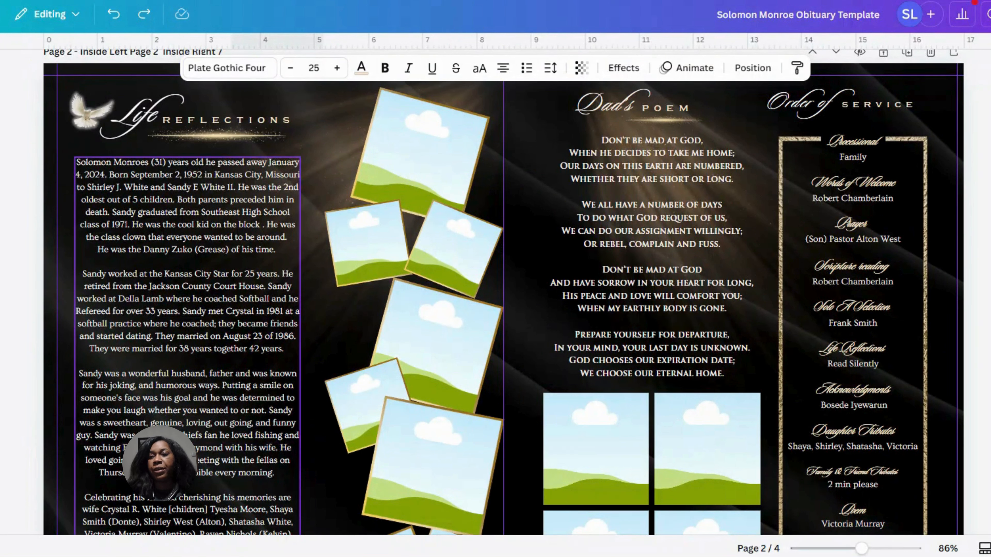
{"action": "left_click", "coordinate": [187, 299]}
{"action": "left_click", "coordinate": [187, 298]}
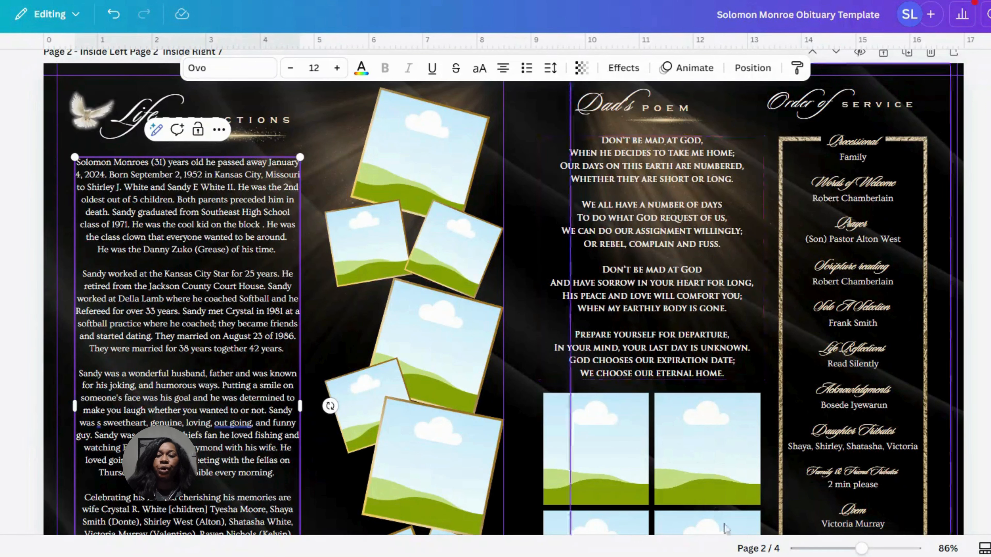
{"action": "left_click_drag", "start_coordinate": [863, 549], "coordinate": [871, 549]}
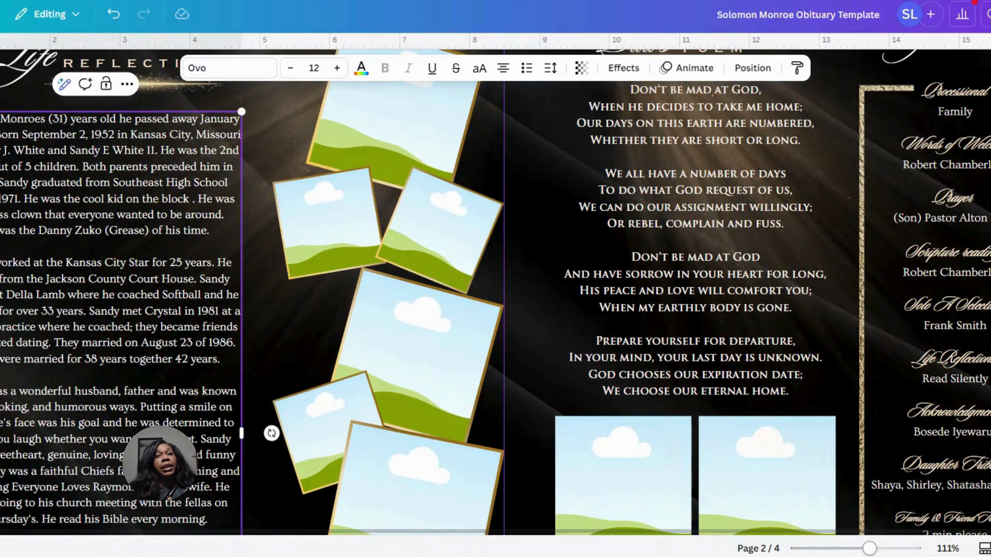
Review the heading and body text fonts across page 2 and page 3's Fathers & Daughters and Forever in my Heart sections
{"action": "left_click_drag", "start_coordinate": [868, 548], "coordinate": [856, 549]}
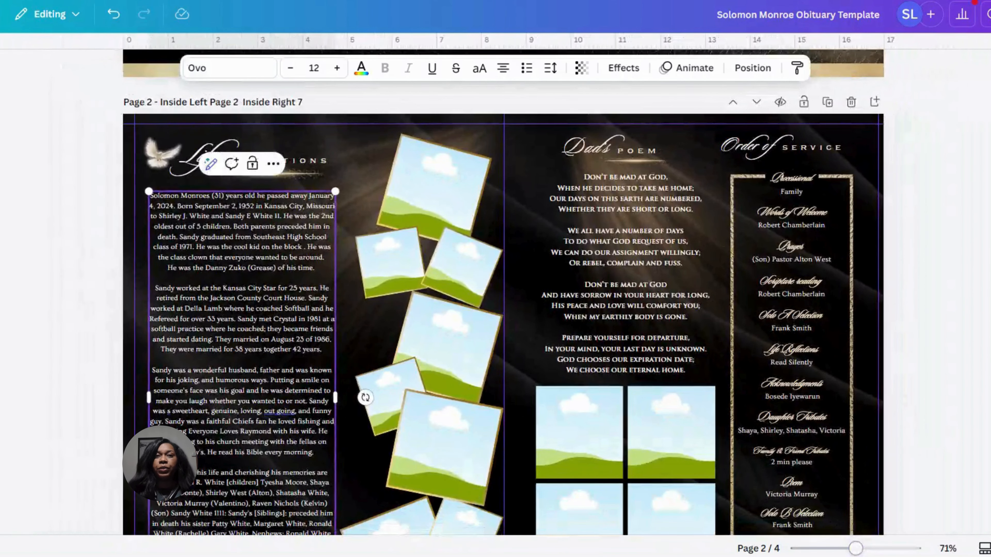
{"action": "left_click_drag", "start_coordinate": [856, 549], "coordinate": [860, 549]}
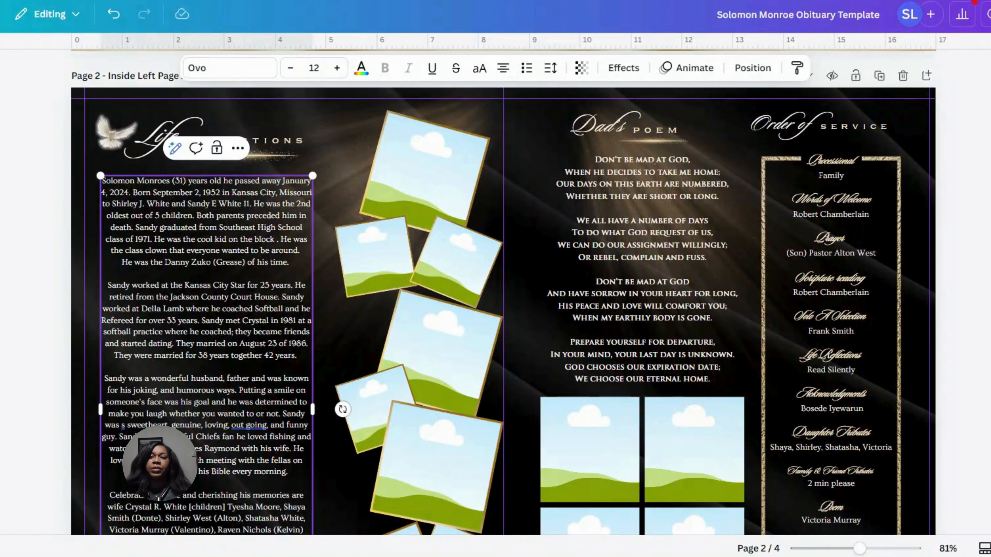
{"action": "scroll", "coordinate": [503, 293], "scroll_direction": "down", "scroll_amount": 8}
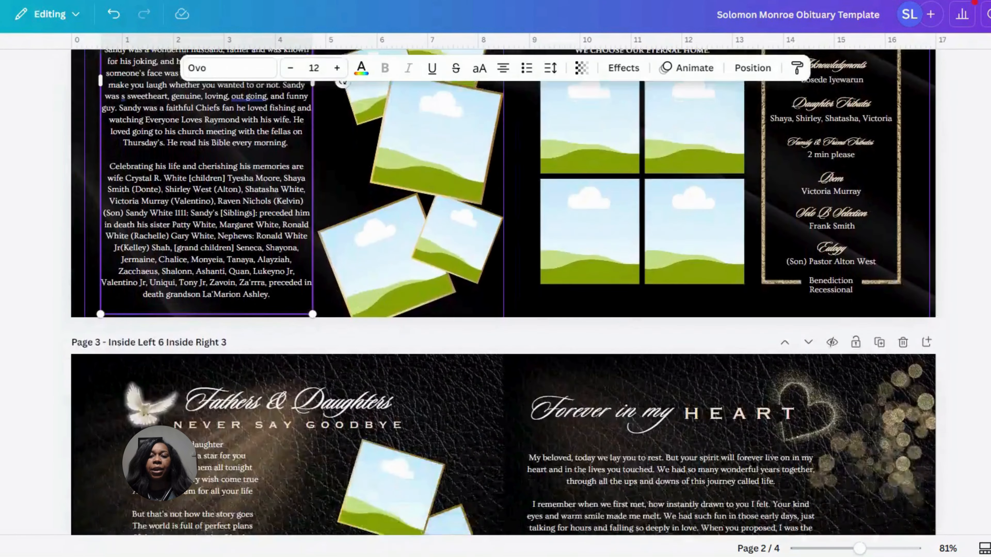
{"action": "scroll", "coordinate": [503, 292], "scroll_direction": "down", "scroll_amount": 6}
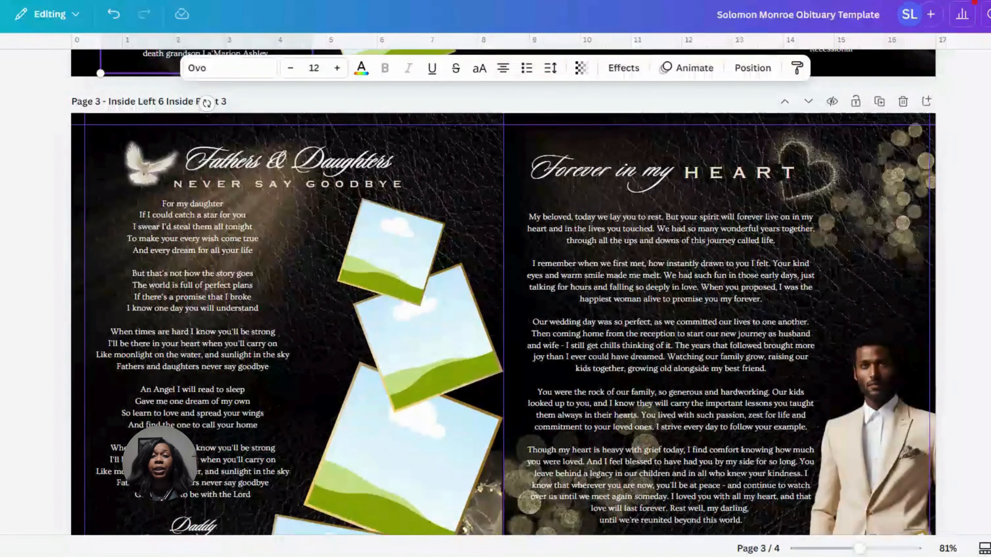
{"action": "scroll", "coordinate": [503, 293], "scroll_direction": "down", "scroll_amount": 3}
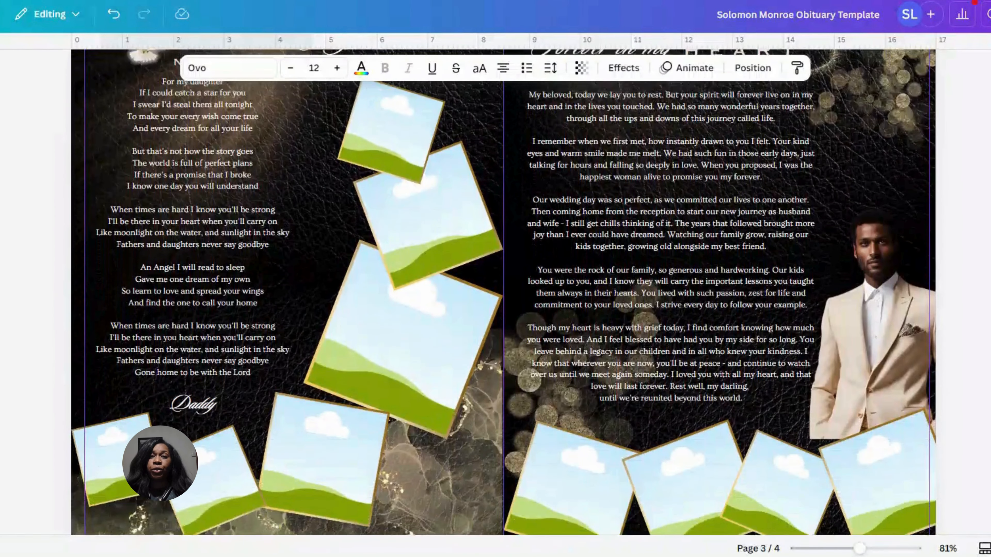
{"action": "scroll", "coordinate": [503, 292], "scroll_direction": "up", "scroll_amount": 4}
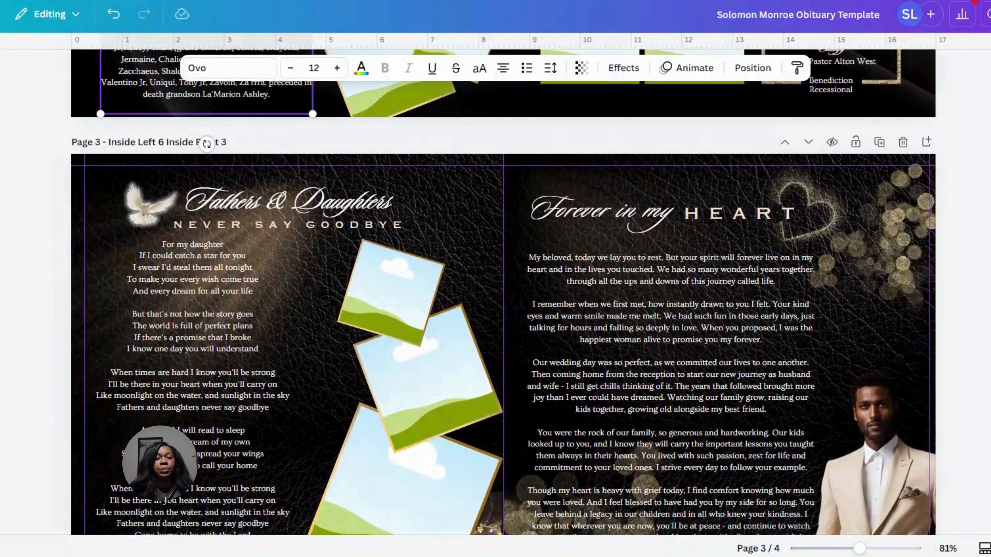
{"action": "scroll", "coordinate": [207, 144], "scroll_direction": "down", "scroll_amount": 7}
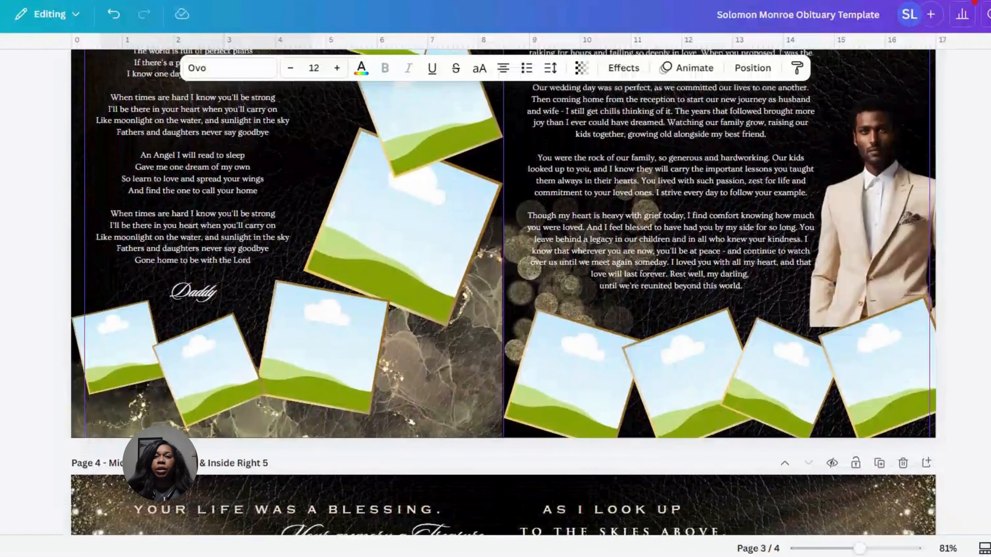
{"action": "scroll", "coordinate": [503, 292], "scroll_direction": "up", "scroll_amount": 11}
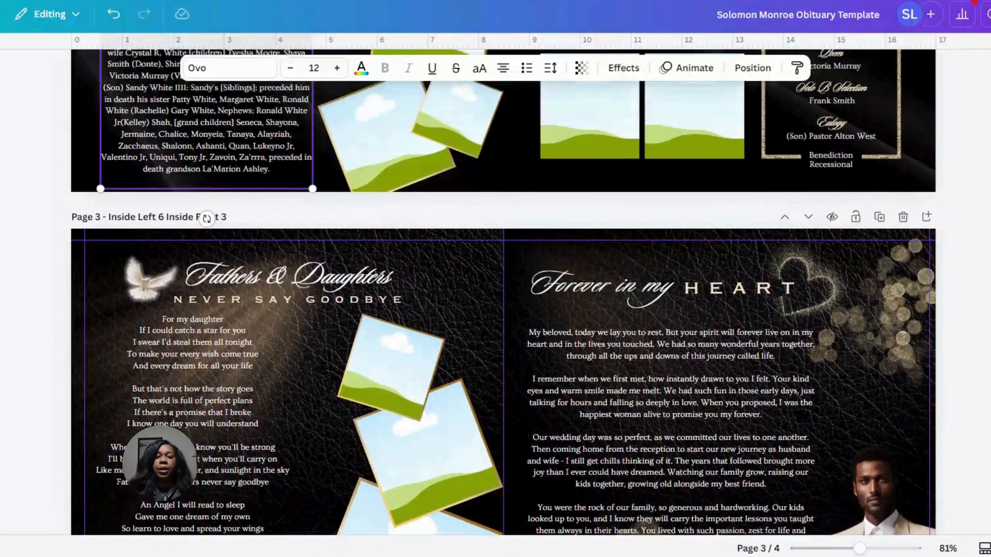
Examine the front and back cover text on page 1 and check the font of the cover's script first name
{"action": "scroll", "coordinate": [503, 292], "scroll_direction": "up", "scroll_amount": 20}
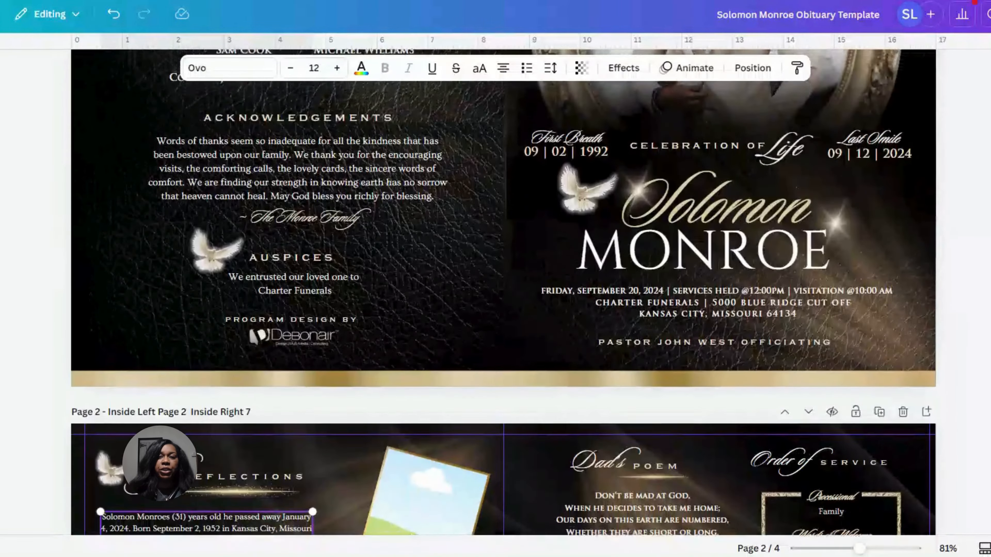
{"action": "scroll", "coordinate": [503, 292], "scroll_direction": "up", "scroll_amount": 3}
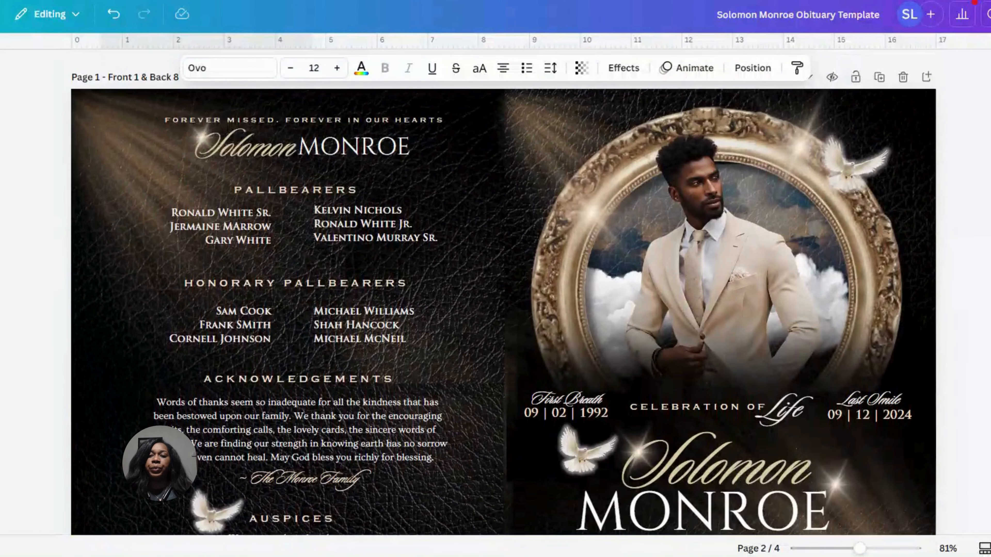
{"action": "scroll", "coordinate": [503, 293], "scroll_direction": "down", "scroll_amount": 4}
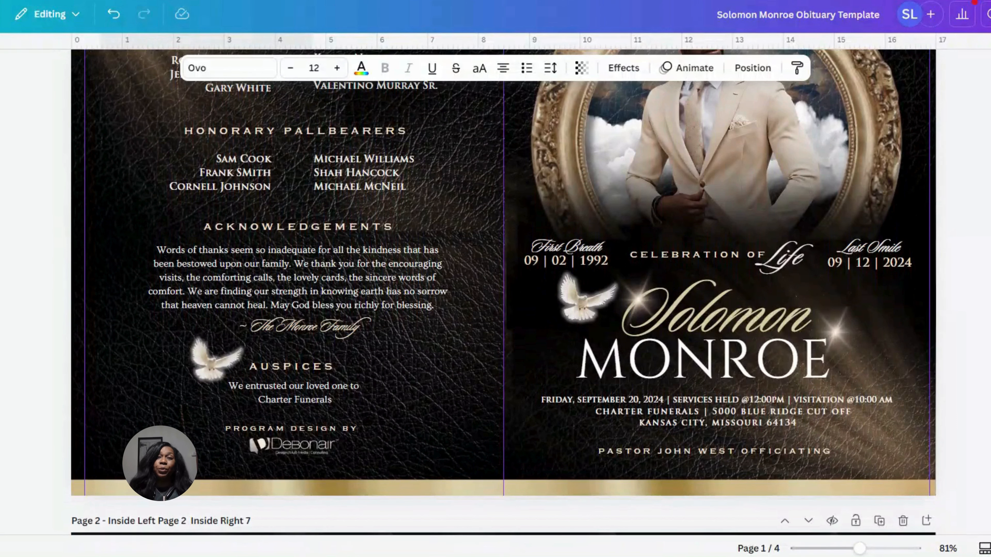
{"action": "left_click", "coordinate": [693, 314]}
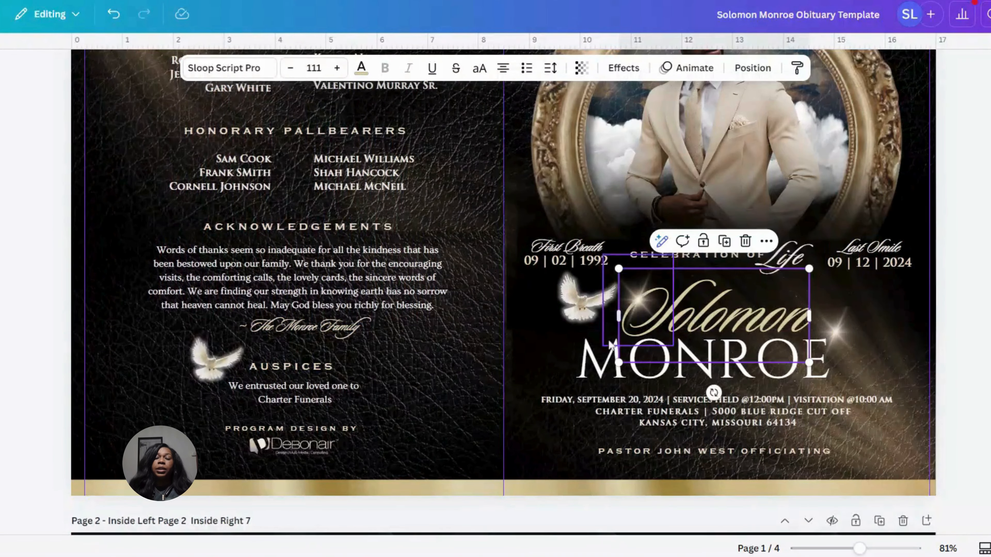
{"action": "left_click", "coordinate": [976, 307]}
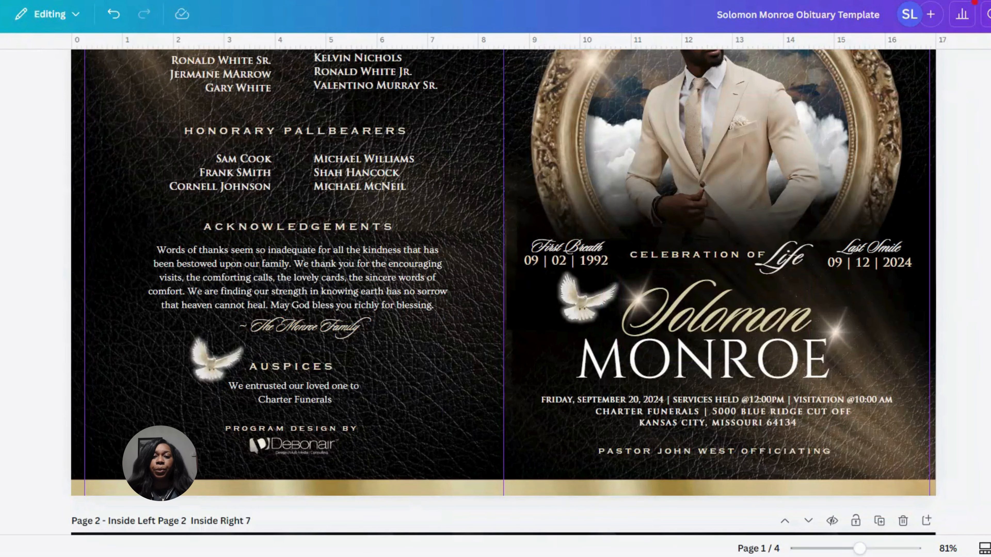
{"action": "scroll", "coordinate": [503, 292], "scroll_direction": "up", "scroll_amount": 4}
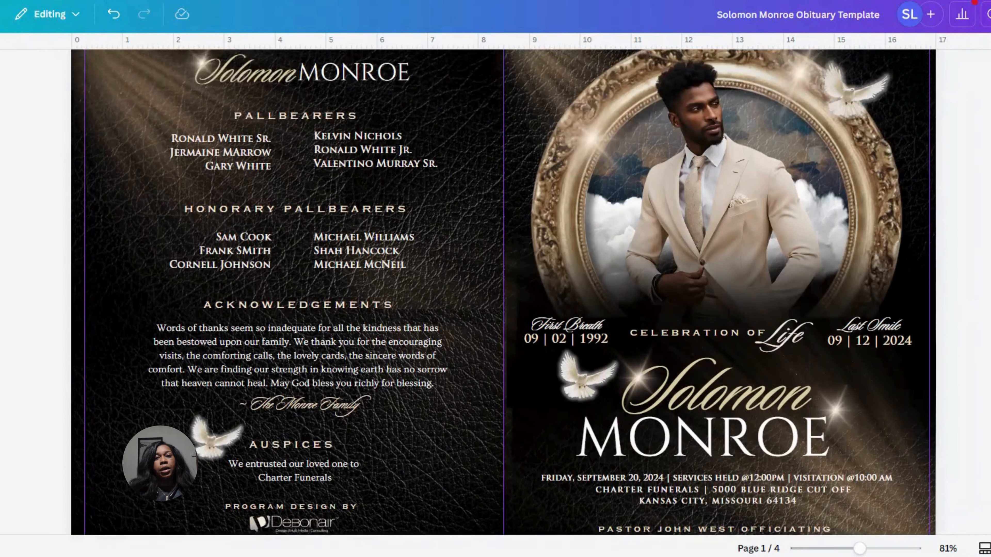
Compare page 2's Life Reflections, Dad's Poem and Order of Service headings with the script and capital headings on page 3
{"action": "scroll", "coordinate": [503, 293], "scroll_direction": "down", "scroll_amount": 6}
{"action": "scroll", "coordinate": [503, 293], "scroll_direction": "down", "scroll_amount": 7}
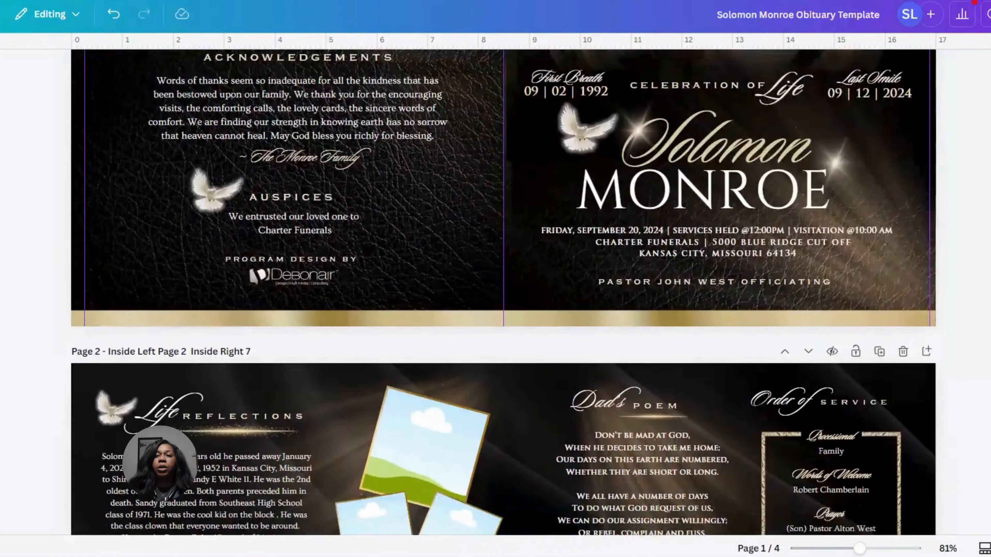
{"action": "scroll", "coordinate": [503, 293], "scroll_direction": "down", "scroll_amount": 1}
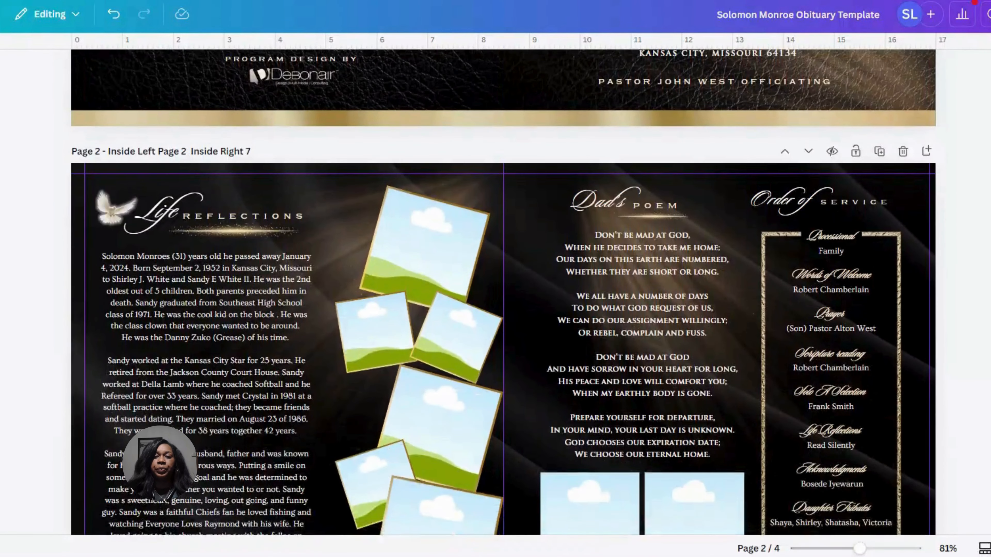
{"action": "scroll", "coordinate": [503, 292], "scroll_direction": "down", "scroll_amount": 4}
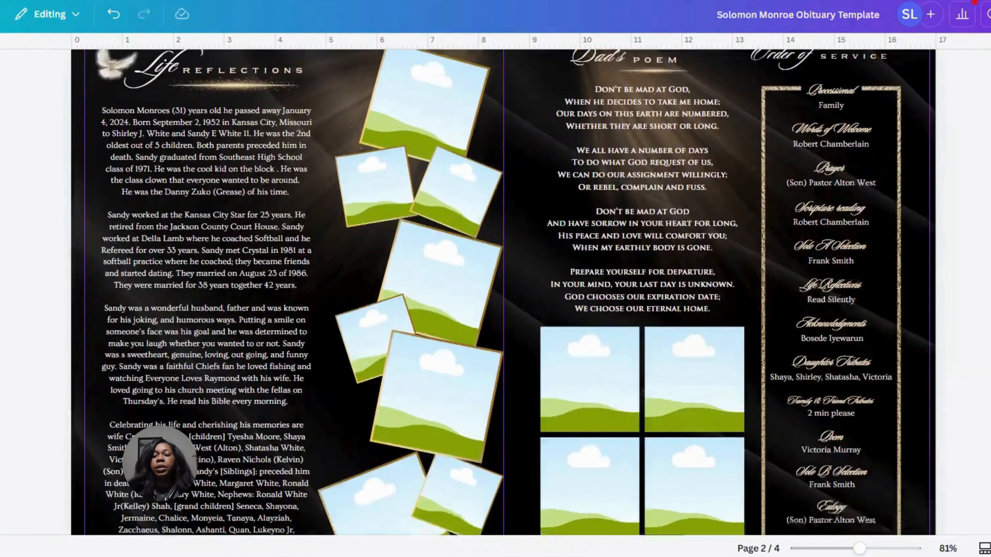
{"action": "scroll", "coordinate": [503, 293], "scroll_direction": "down", "scroll_amount": 1}
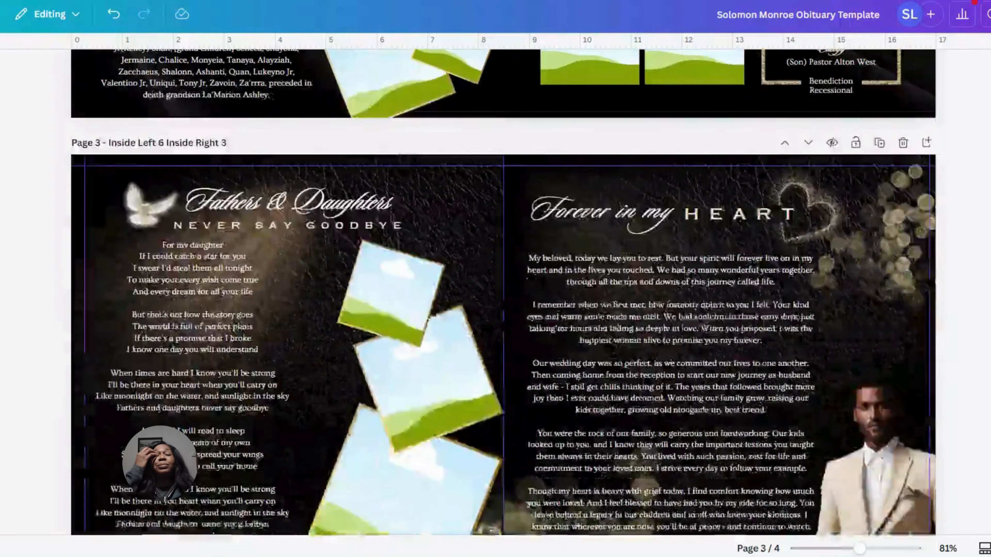
{"action": "scroll", "coordinate": [979, 347], "scroll_direction": "up", "scroll_amount": 8}
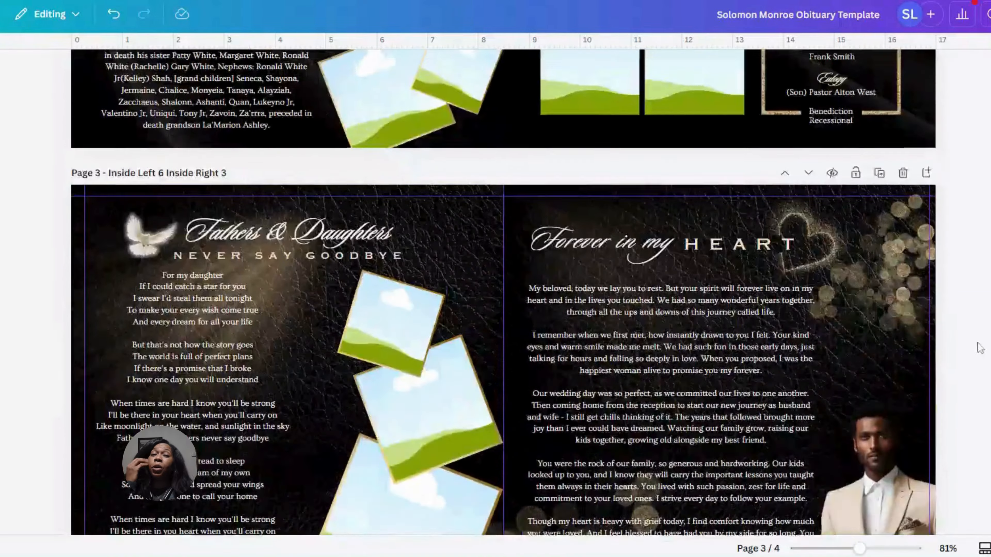
Examine page 4's "Your memory a Treasure", "If Roses Grew from Heaven" and "As I Look Up" headings and poem text
{"action": "scroll", "coordinate": [983, 370], "scroll_direction": "down", "scroll_amount": 4}
{"action": "scroll", "coordinate": [985, 396], "scroll_direction": "down", "scroll_amount": 10}
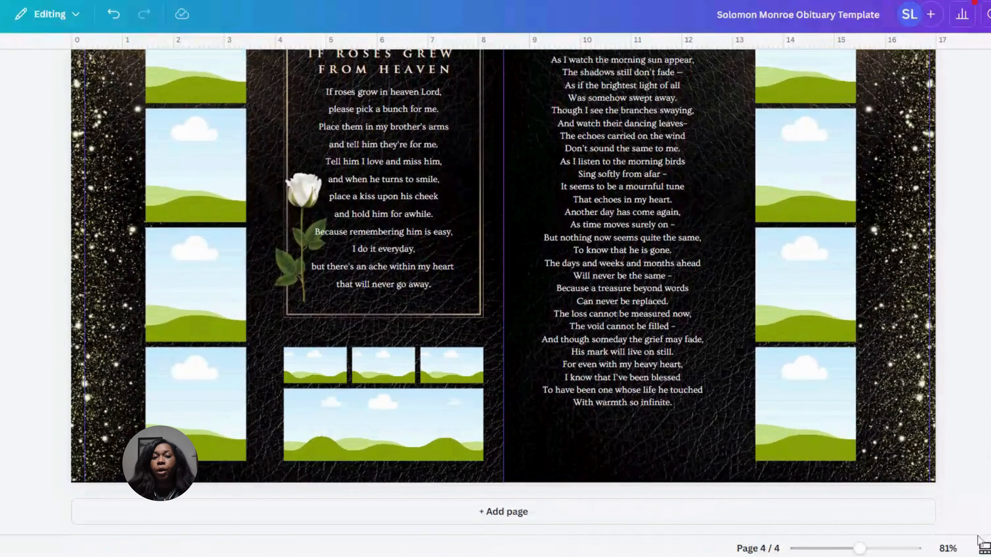
{"action": "scroll", "coordinate": [979, 507], "scroll_direction": "up", "scroll_amount": 5}
{"action": "scroll", "coordinate": [978, 499], "scroll_direction": "down", "scroll_amount": 5}
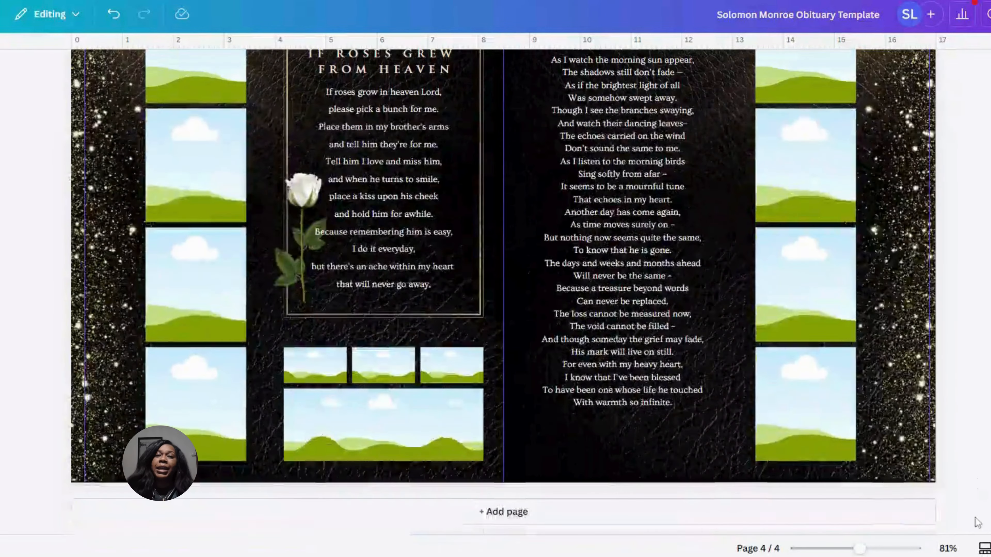
{"action": "scroll", "coordinate": [977, 519], "scroll_direction": "up", "scroll_amount": 2}
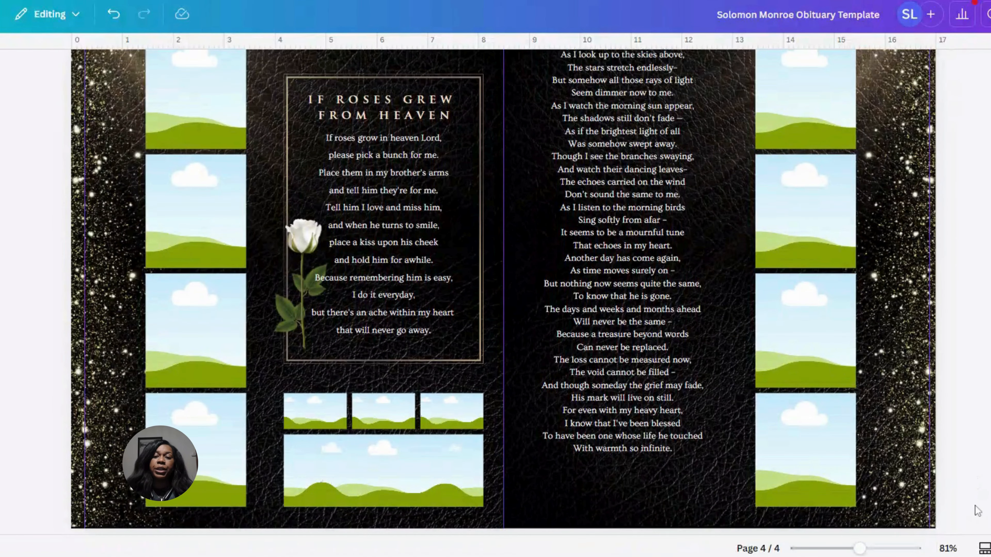
{"action": "scroll", "coordinate": [977, 513], "scroll_direction": "down", "scroll_amount": 2}
{"action": "scroll", "coordinate": [977, 508], "scroll_direction": "up", "scroll_amount": 4}
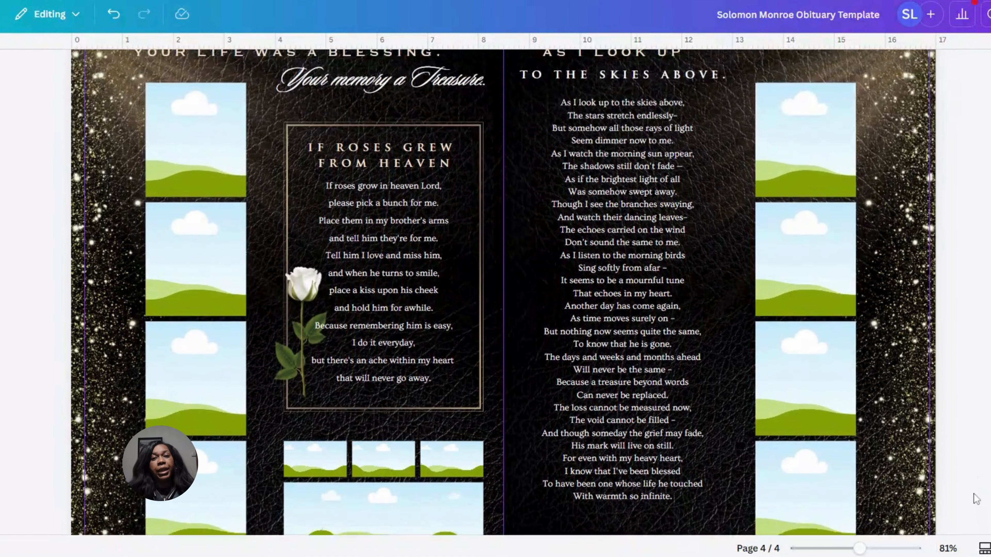
{"action": "scroll", "coordinate": [973, 488], "scroll_direction": "up", "scroll_amount": 6}
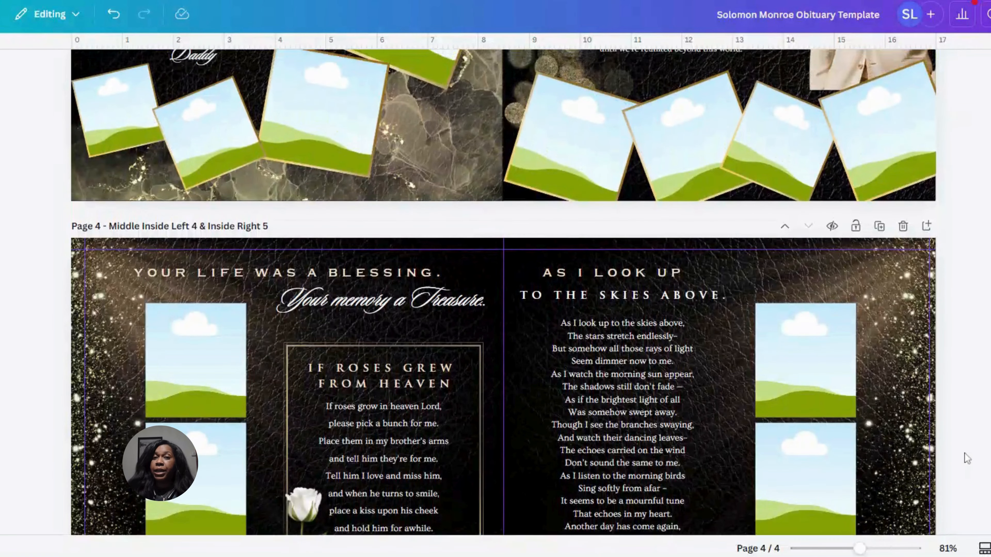
Return to page 1 and look over the fonts on the back and front cover again
{"action": "scroll", "coordinate": [966, 458], "scroll_direction": "up", "scroll_amount": 10}
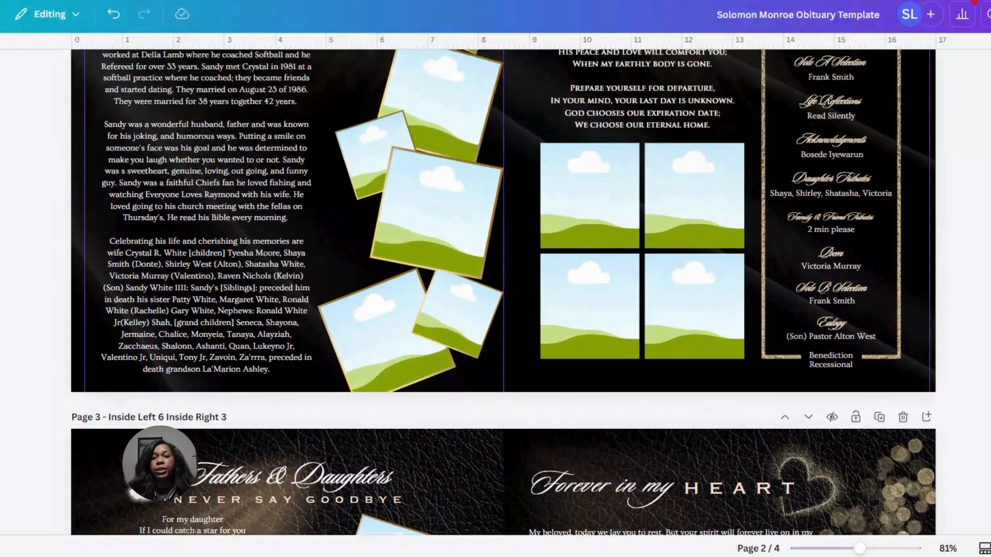
{"action": "scroll", "coordinate": [503, 292], "scroll_direction": "up", "scroll_amount": 15}
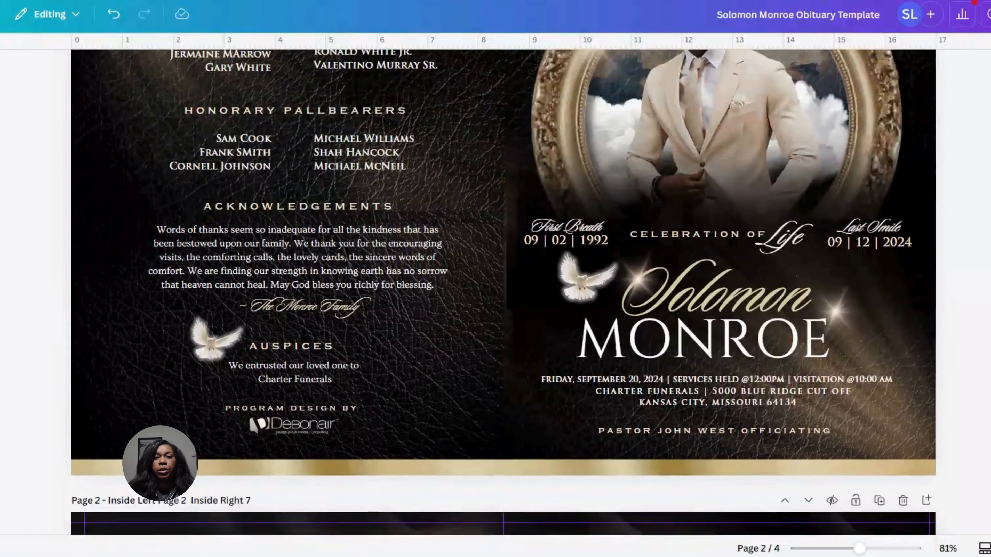
{"action": "scroll", "coordinate": [503, 292], "scroll_direction": "up", "scroll_amount": 5}
{"action": "scroll", "coordinate": [503, 293], "scroll_direction": "down", "scroll_amount": 2}
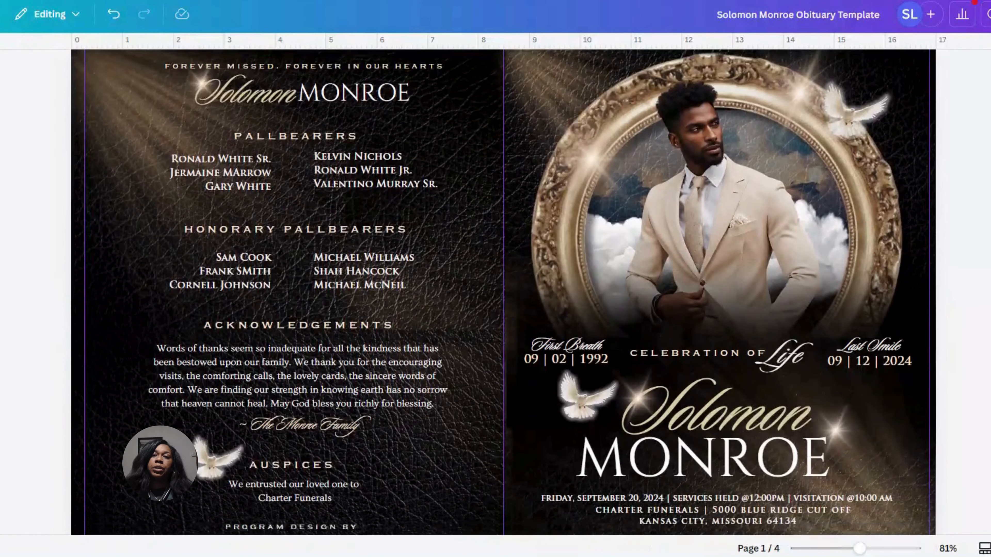
View all four pages together as thumbnails and return to the cover page at 74% zoom
{"action": "left_click_drag", "start_coordinate": [861, 549], "coordinate": [851, 549]}
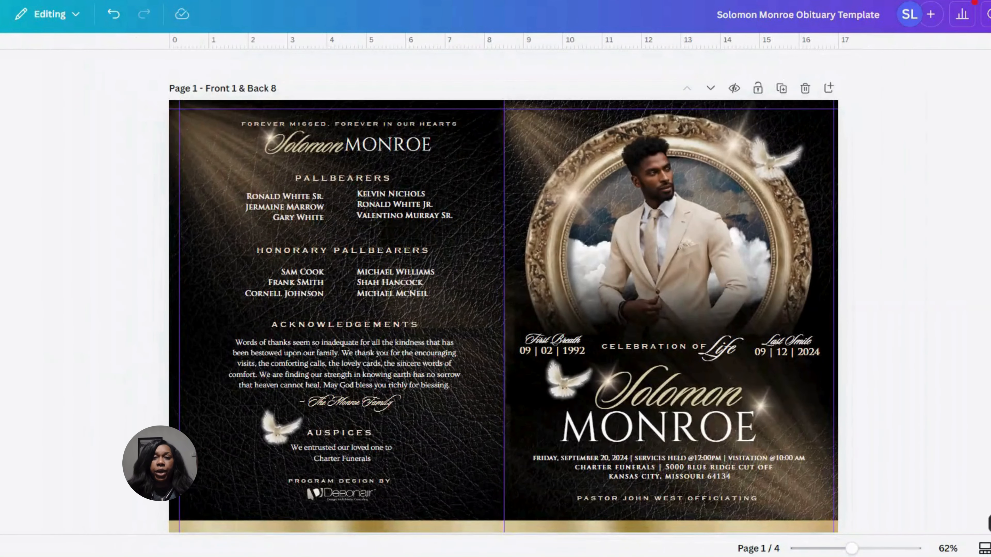
{"action": "left_click", "coordinate": [984, 548]}
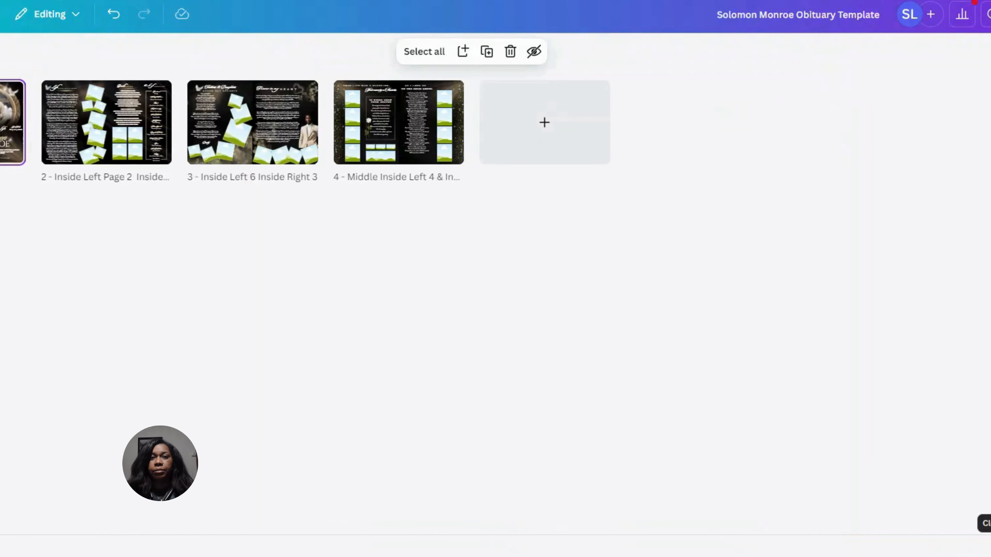
{"action": "left_click", "coordinate": [989, 548]}
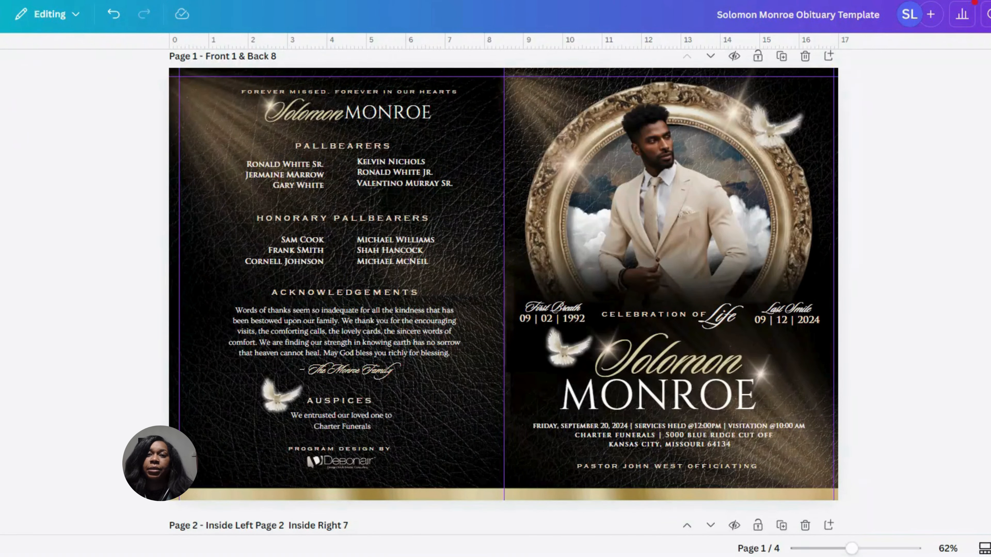
{"action": "left_click_drag", "start_coordinate": [851, 548], "coordinate": [857, 548]}
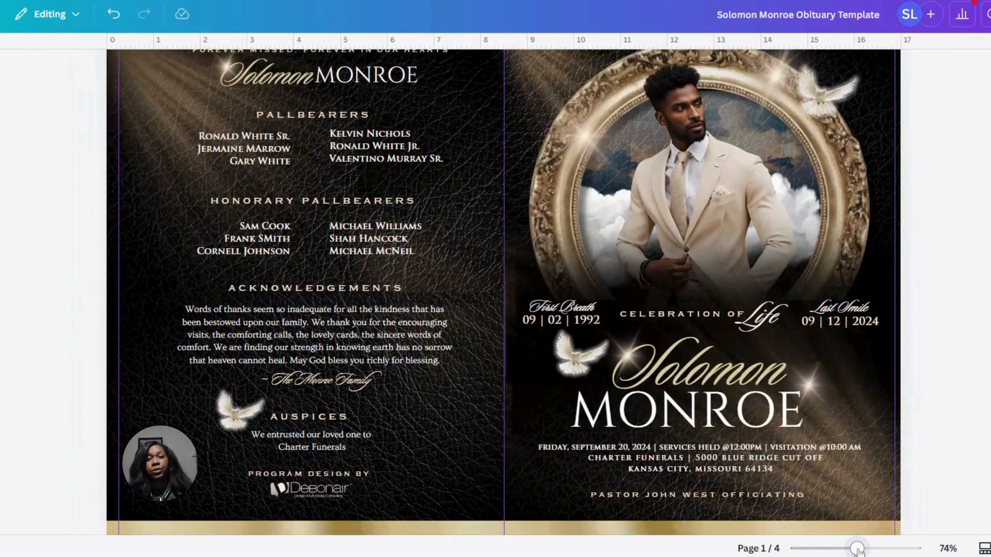